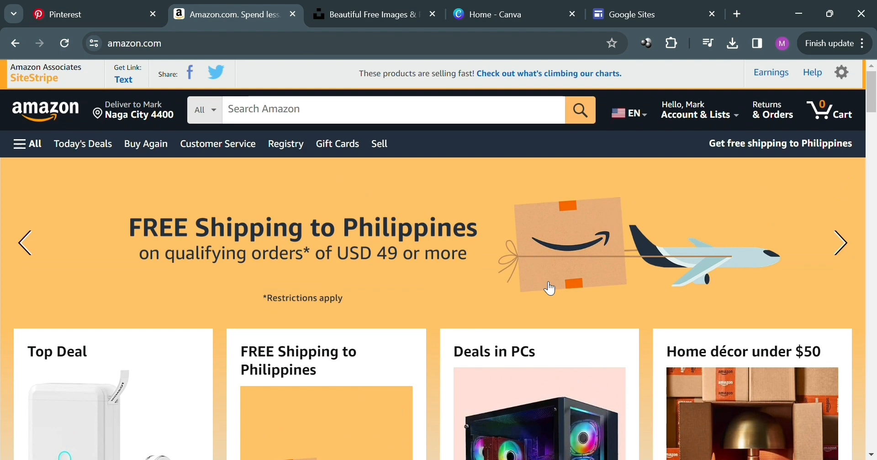
Switch to the Pinterest tab and scroll through the home feed.
{"action": "scroll", "coordinate": [550, 289], "scroll_direction": "down", "scroll_amount": 1}
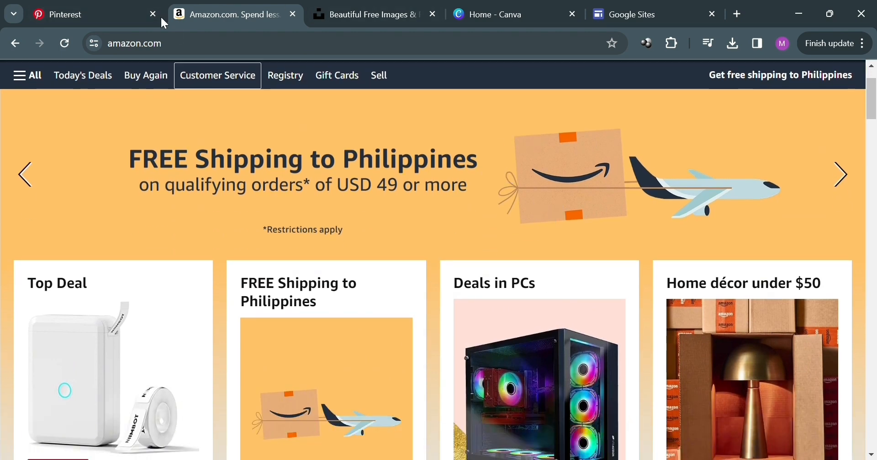
{"action": "left_click", "coordinate": [76, 7]}
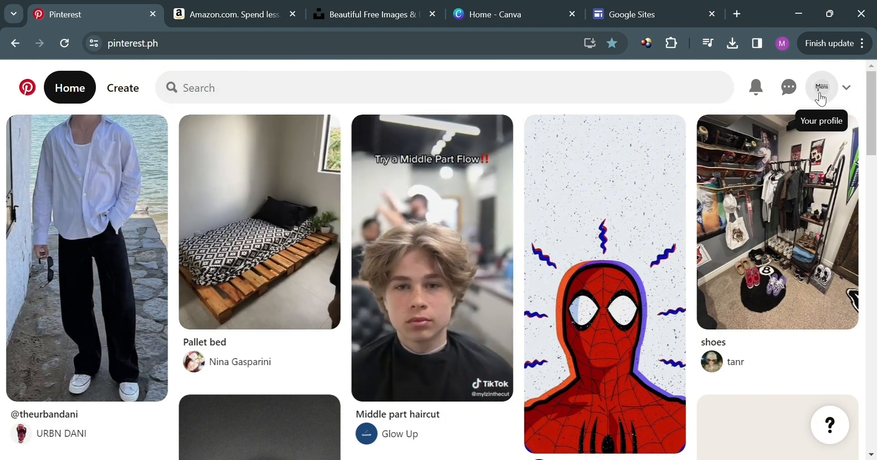
{"action": "scroll", "coordinate": [254, 343], "scroll_direction": "down", "scroll_amount": 7}
{"action": "scroll", "coordinate": [252, 345], "scroll_direction": "down", "scroll_amount": 10}
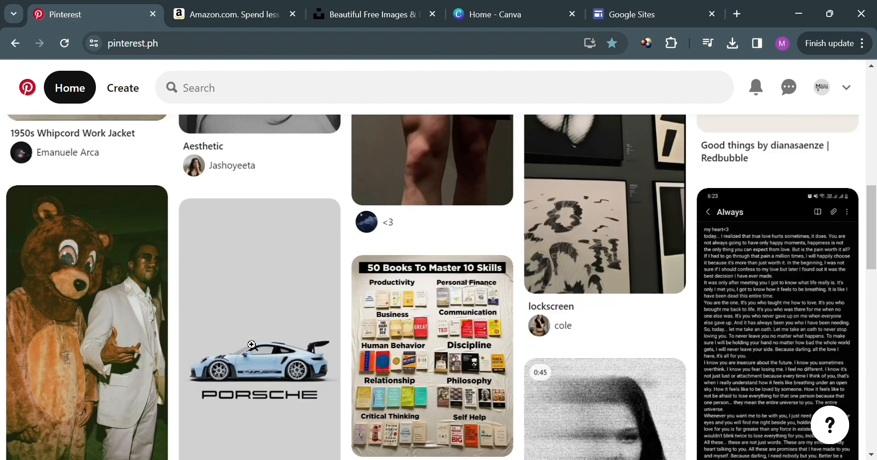
{"action": "scroll", "coordinate": [251, 338], "scroll_direction": "up", "scroll_amount": 6}
{"action": "scroll", "coordinate": [252, 338], "scroll_direction": "up", "scroll_amount": 10}
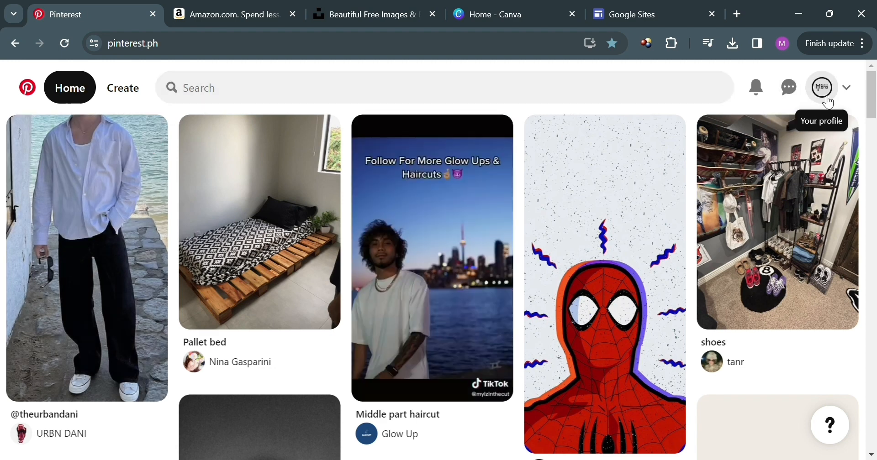
Open your own Pinterest profile page.
{"action": "left_click", "coordinate": [826, 95]}
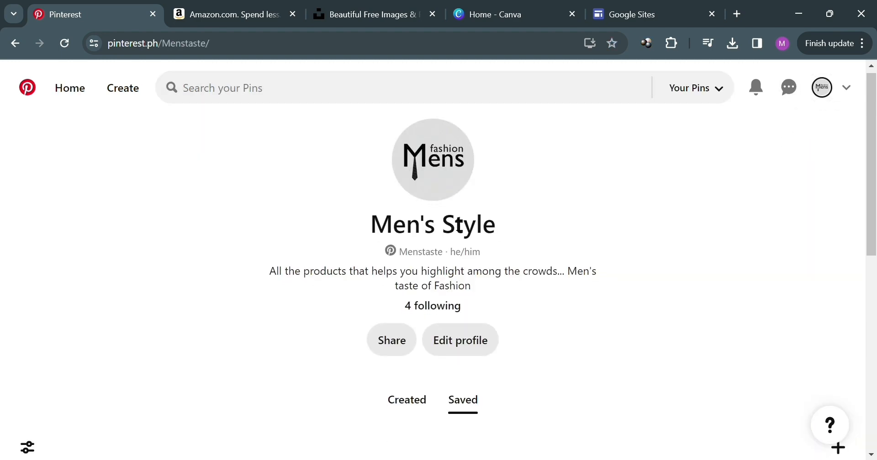
{"action": "scroll", "coordinate": [298, 213], "scroll_direction": "down", "scroll_amount": 2}
{"action": "scroll", "coordinate": [604, 294], "scroll_direction": "up", "scroll_amount": 2}
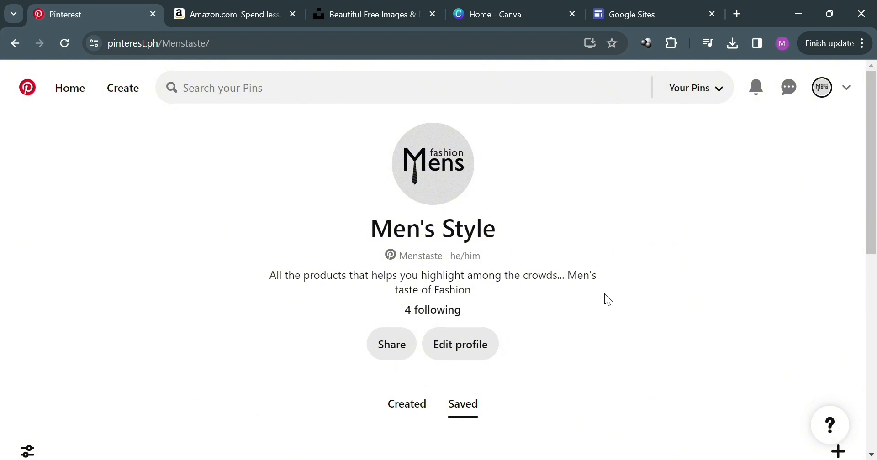
Open the Edit profile settings, then go back and return to the home feed.
{"action": "left_click", "coordinate": [465, 345]}
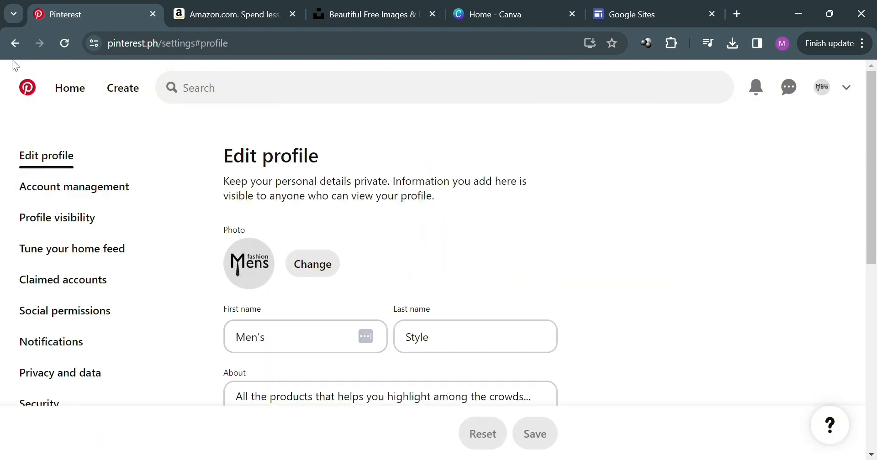
{"action": "scroll", "coordinate": [249, 234], "scroll_direction": "down", "scroll_amount": 2}
{"action": "scroll", "coordinate": [248, 235], "scroll_direction": "up", "scroll_amount": 2}
{"action": "left_click", "coordinate": [12, 44]}
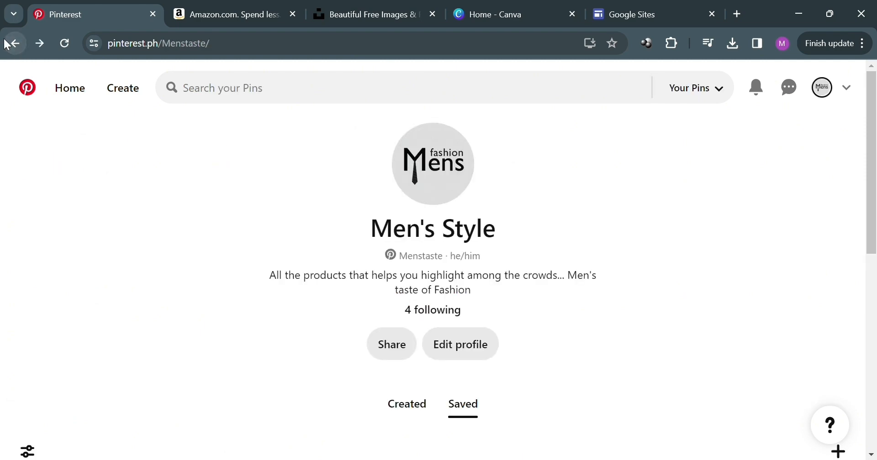
{"action": "left_click", "coordinate": [72, 95]}
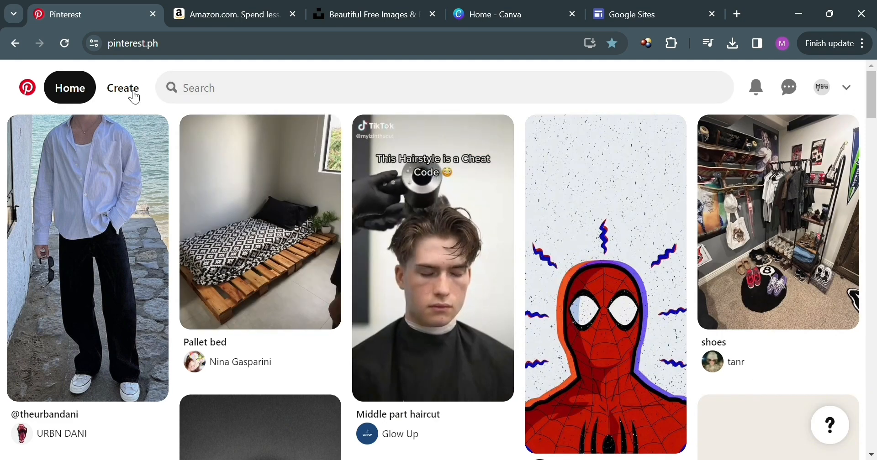
Search Pinterest for mens outfit inspiration.
{"action": "left_click", "coordinate": [379, 90]}
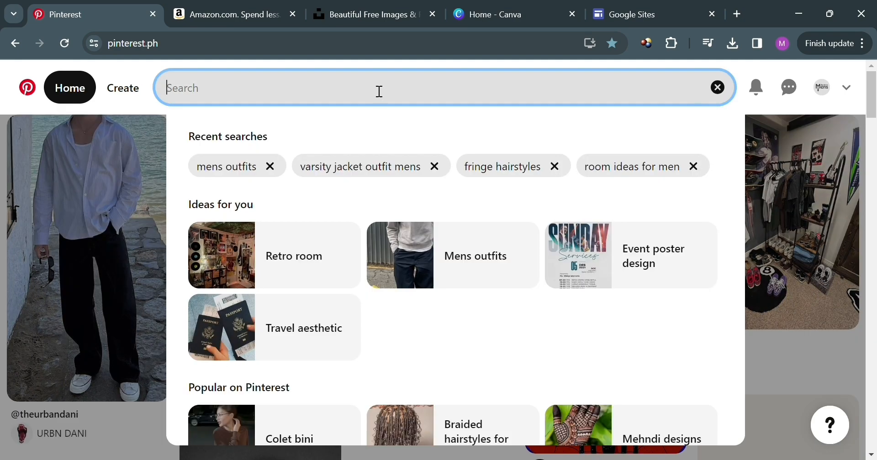
{"action": "type", "text": "mens o"}
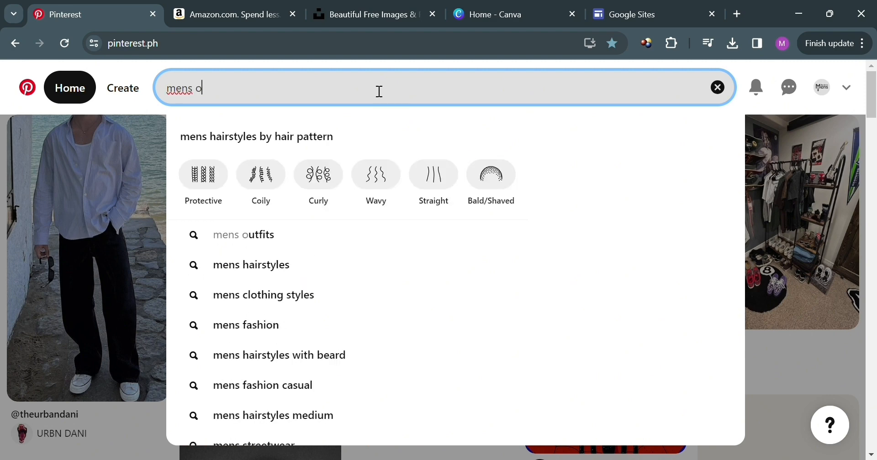
{"action": "type", "text": "utfit"}
{"action": "key", "text": "Down"}
{"action": "key", "text": "Down"}
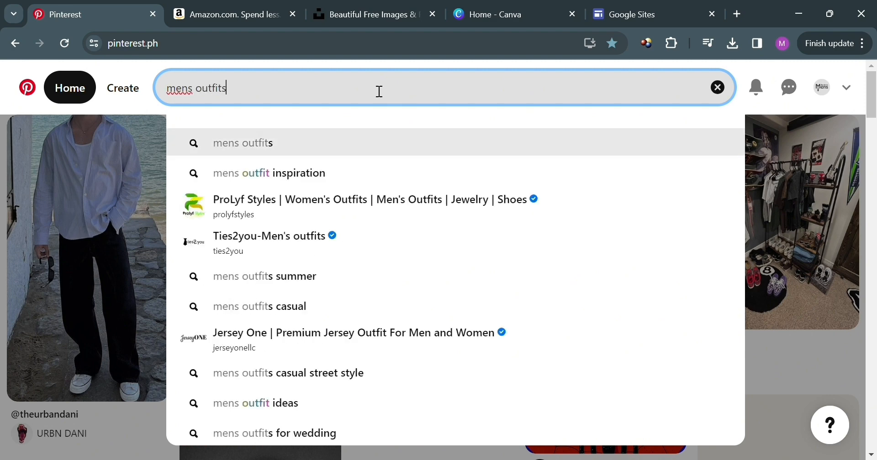
{"action": "key", "text": "Return"}
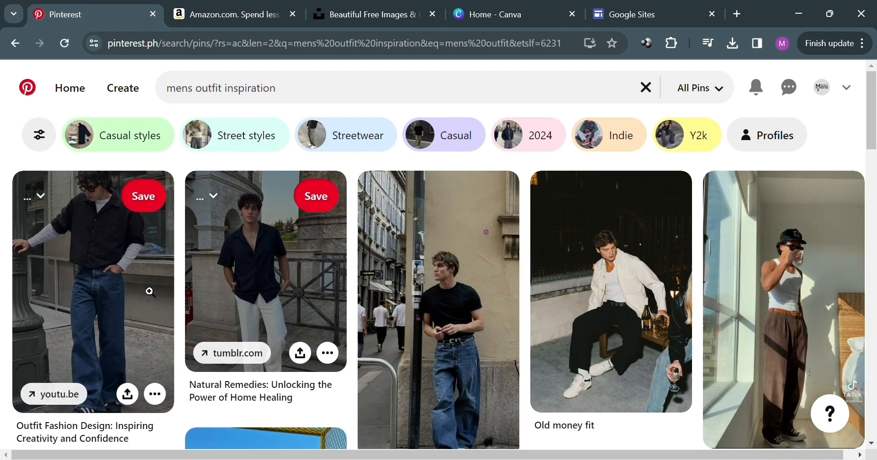
Scroll the outfit results and open the 5 Best & Aesthetic Europe Travel Outfits Ideas pin.
{"action": "scroll", "coordinate": [476, 316], "scroll_direction": "down", "scroll_amount": 2}
{"action": "scroll", "coordinate": [476, 317], "scroll_direction": "up", "scroll_amount": 2}
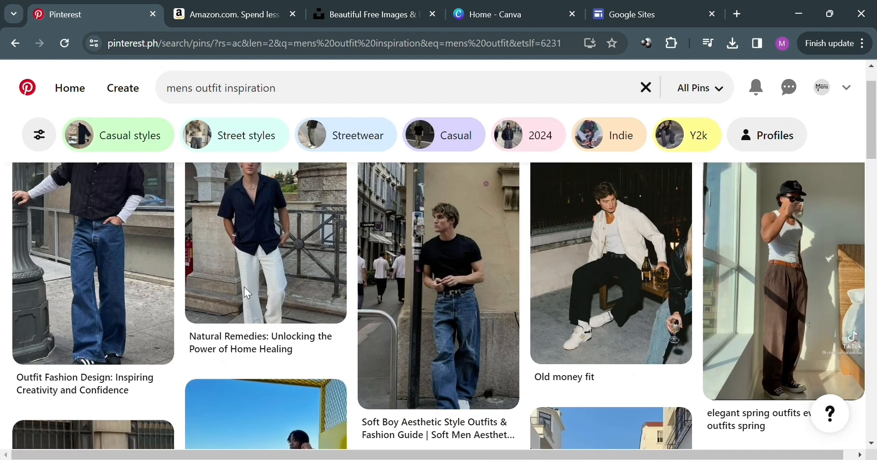
{"action": "scroll", "coordinate": [479, 337], "scroll_direction": "down", "scroll_amount": 4}
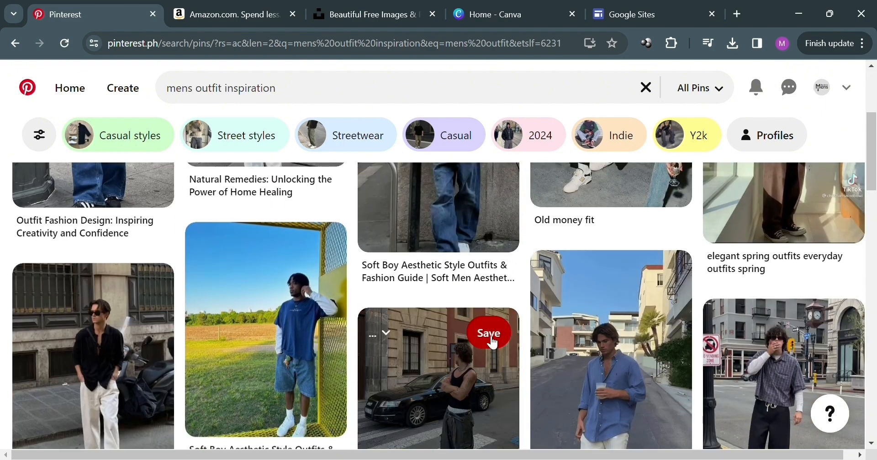
{"action": "scroll", "coordinate": [124, 347], "scroll_direction": "down", "scroll_amount": 1}
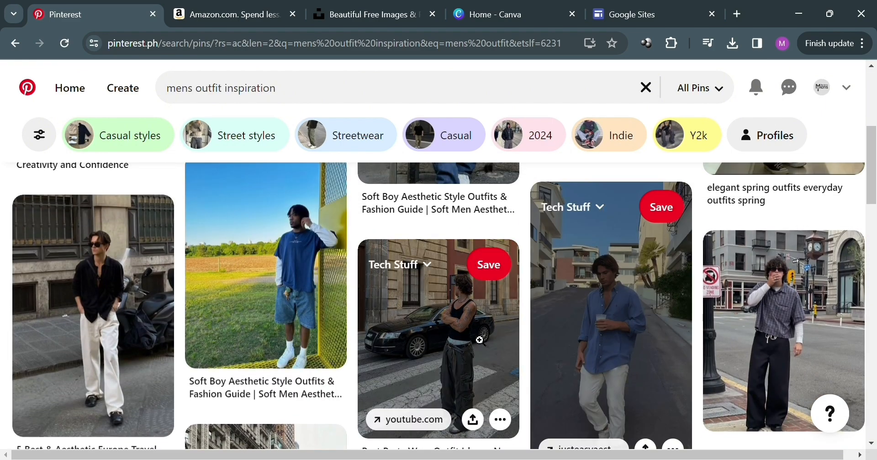
{"action": "left_click", "coordinate": [142, 324]}
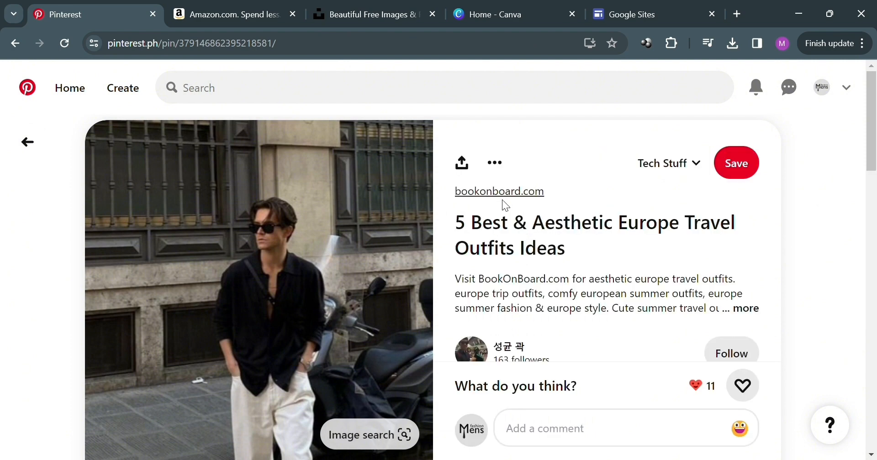
Open the pin's bookonboard.com source link.
{"action": "scroll", "coordinate": [361, 278], "scroll_direction": "down", "scroll_amount": 5}
{"action": "scroll", "coordinate": [344, 294], "scroll_direction": "up", "scroll_amount": 5}
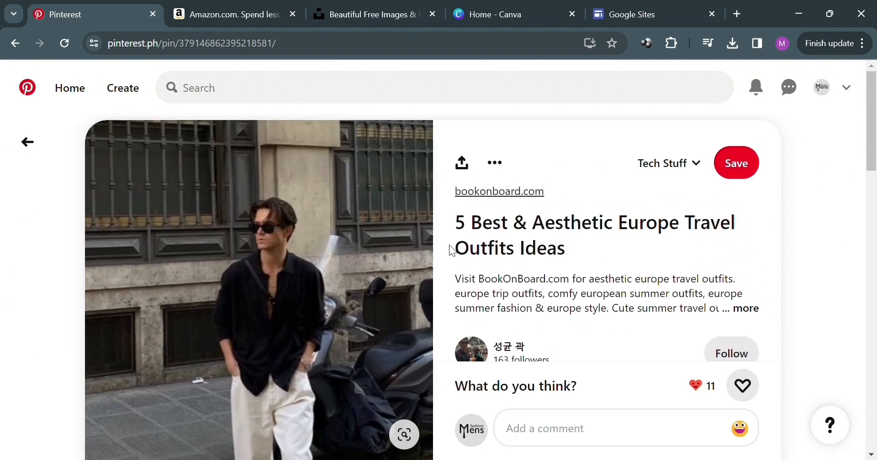
{"action": "left_click", "coordinate": [519, 194]}
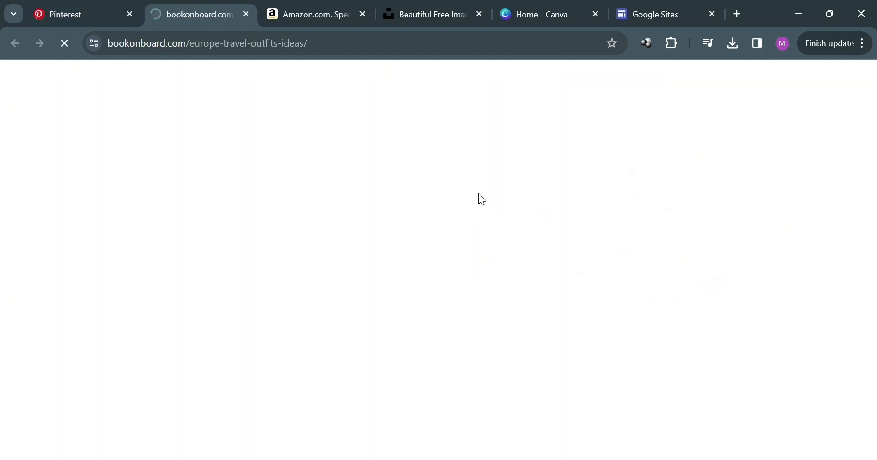
Skim the Best Europe Travel Outfits Ideas article and close its tab.
{"action": "scroll", "coordinate": [389, 332], "scroll_direction": "down", "scroll_amount": 5}
{"action": "scroll", "coordinate": [389, 331], "scroll_direction": "up", "scroll_amount": 5}
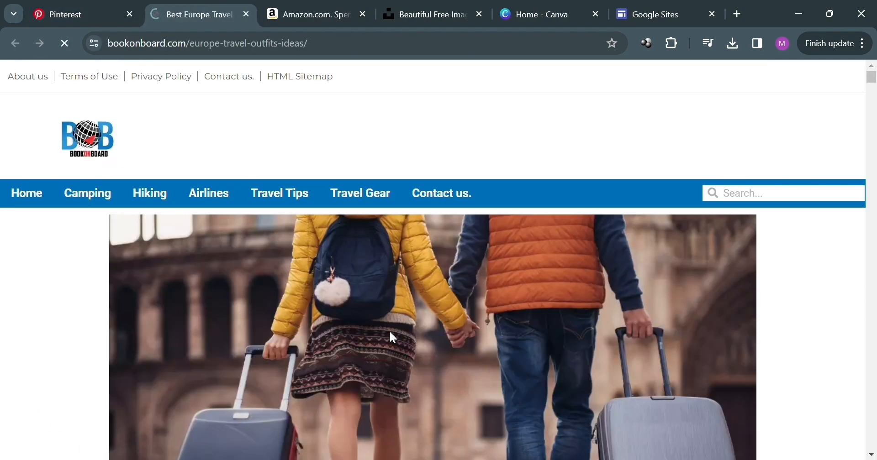
{"action": "scroll", "coordinate": [390, 331], "scroll_direction": "down", "scroll_amount": 13}
{"action": "scroll", "coordinate": [390, 331], "scroll_direction": "up", "scroll_amount": 8}
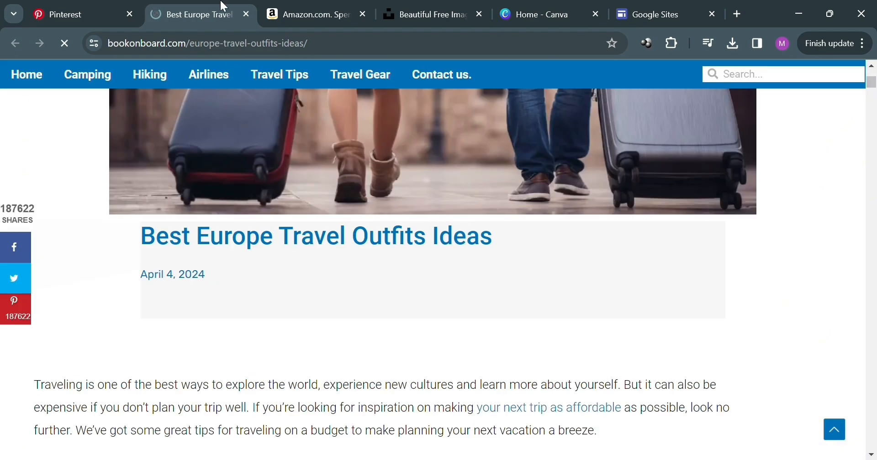
{"action": "left_click", "coordinate": [246, 14]}
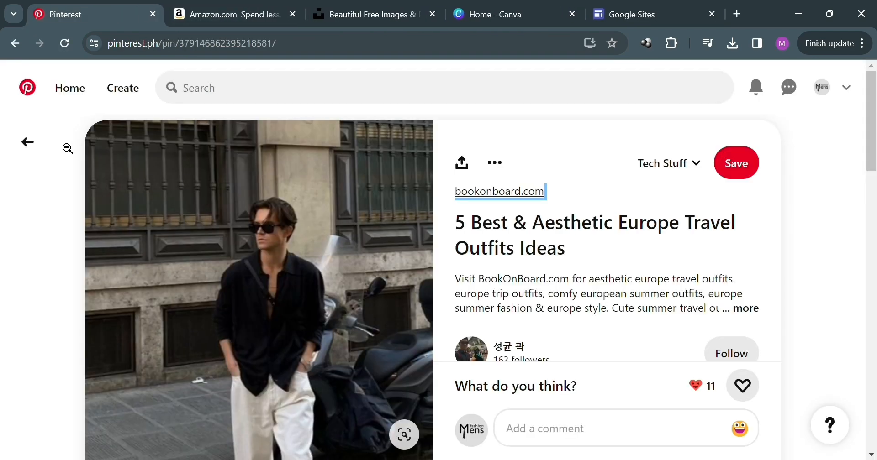
Return to the mens outfit inspiration results and keep scrolling the pins.
{"action": "left_click", "coordinate": [32, 143]}
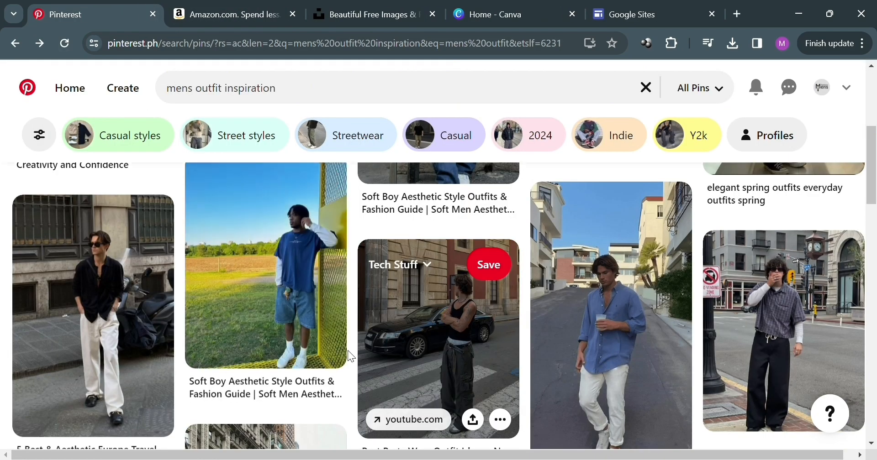
{"action": "scroll", "coordinate": [795, 356], "scroll_direction": "down", "scroll_amount": 4}
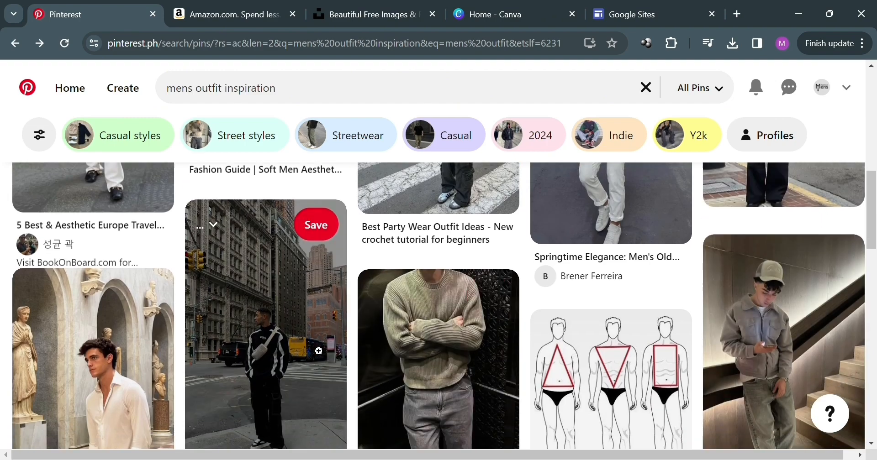
{"action": "scroll", "coordinate": [319, 350], "scroll_direction": "up", "scroll_amount": 9}
Open the Create Pin page and look over its upload area and fields.
{"action": "left_click", "coordinate": [120, 95]}
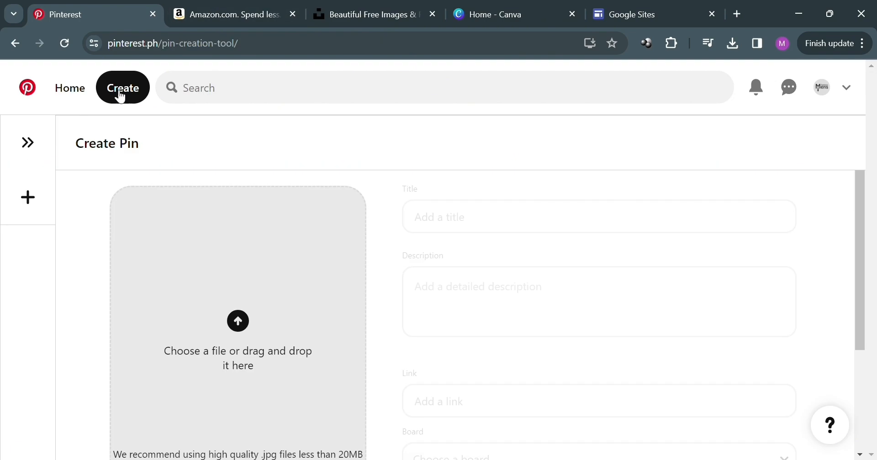
{"action": "scroll", "coordinate": [298, 328], "scroll_direction": "down", "scroll_amount": 2}
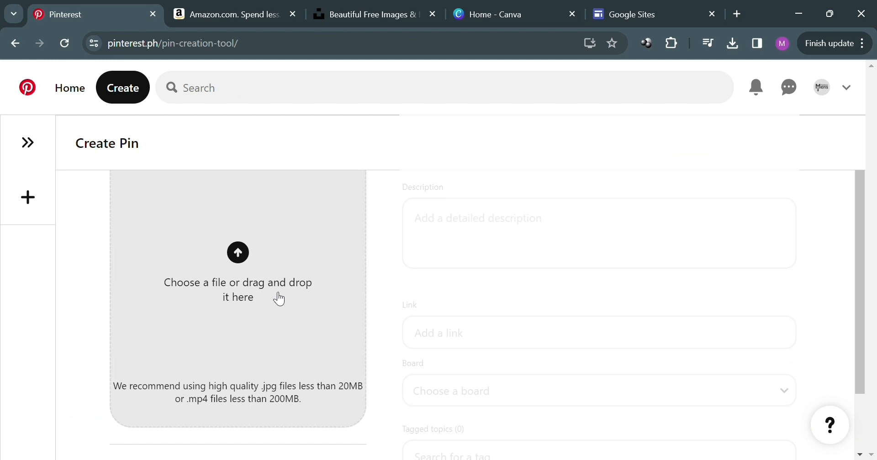
{"action": "scroll", "coordinate": [208, 224], "scroll_direction": "up", "scroll_amount": 2}
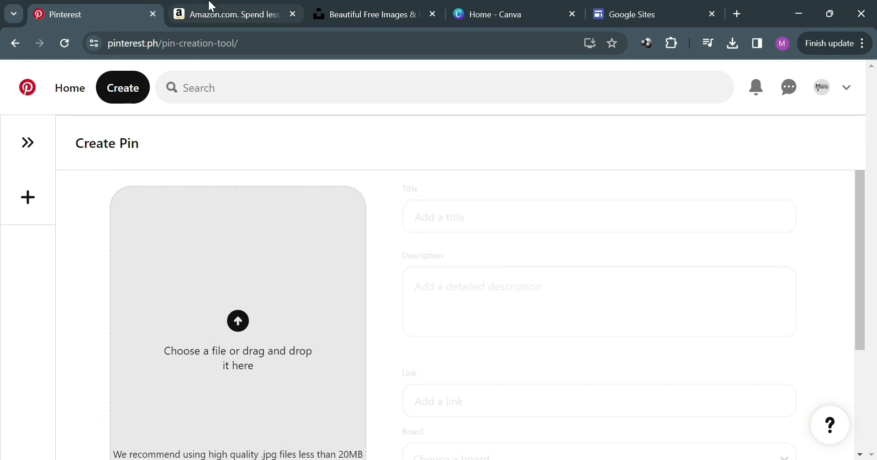
{"action": "scroll", "coordinate": [278, 355], "scroll_direction": "down", "scroll_amount": 2}
{"action": "scroll", "coordinate": [278, 356], "scroll_direction": "up", "scroll_amount": 2}
Switch to the Amazon tab and search for baggy pants men.
{"action": "left_click", "coordinate": [221, 5]}
{"action": "scroll", "coordinate": [401, 338], "scroll_direction": "up", "scroll_amount": 2}
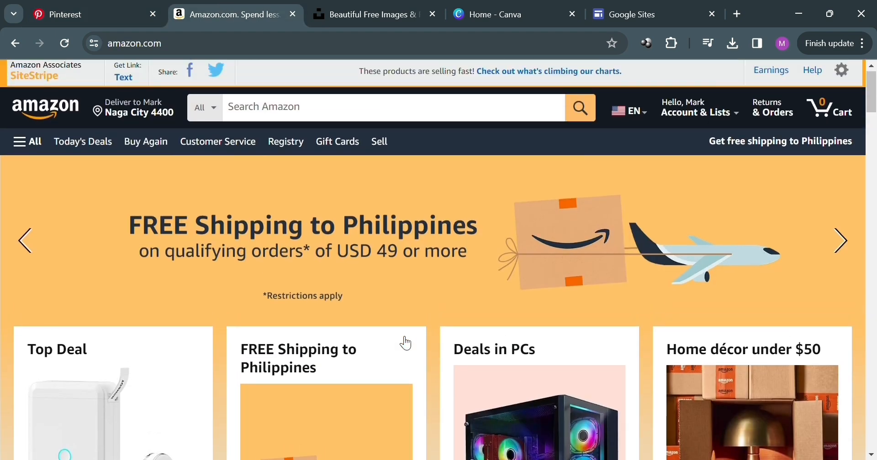
{"action": "left_click", "coordinate": [355, 117]}
{"action": "type", "text": "baggy pan"}
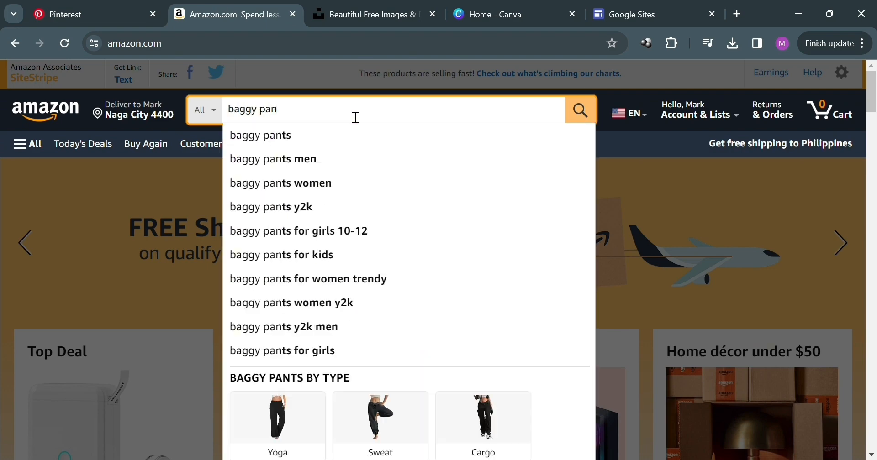
{"action": "key", "text": "Down"}
{"action": "key", "text": "Down"}
{"action": "key", "text": "Return"}
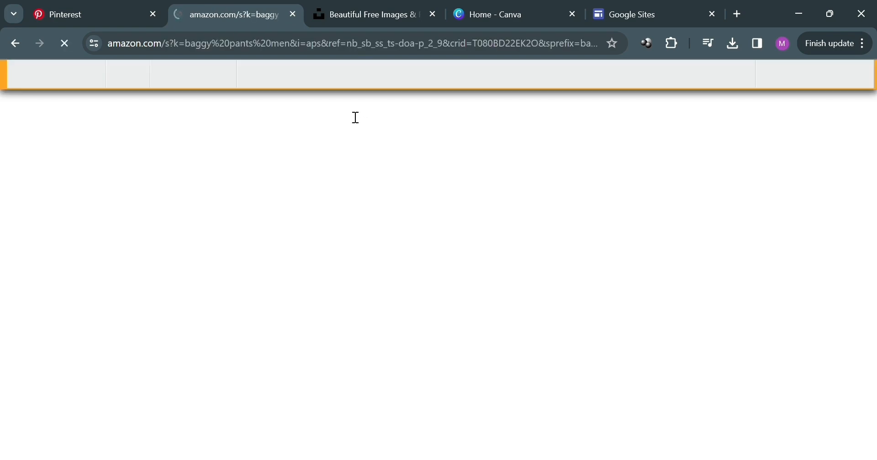
Scroll through the baggy pants men product results.
{"action": "scroll", "coordinate": [343, 299], "scroll_direction": "down", "scroll_amount": 3}
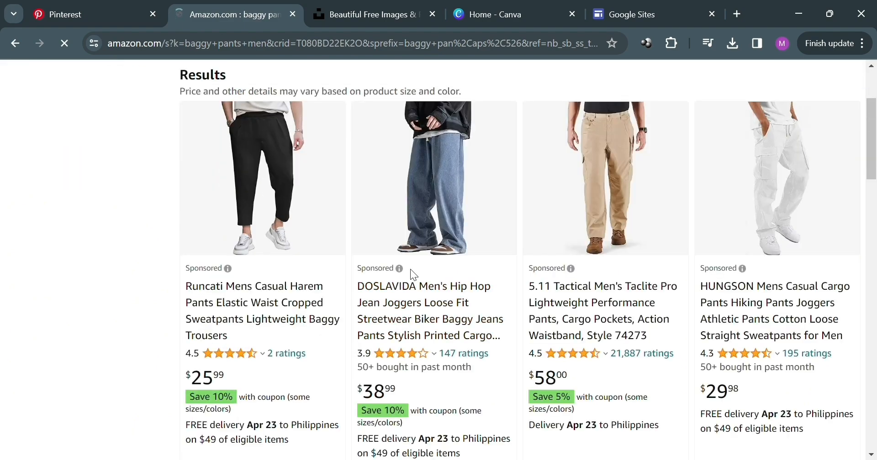
{"action": "scroll", "coordinate": [643, 312], "scroll_direction": "down", "scroll_amount": 2}
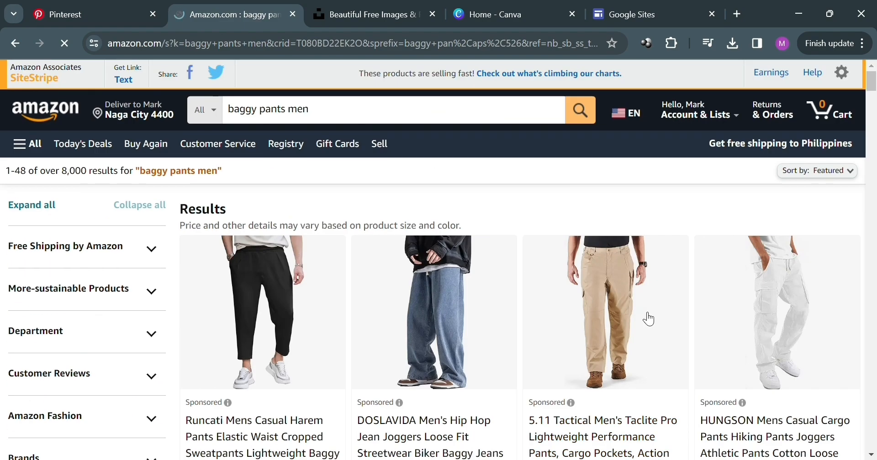
{"action": "scroll", "coordinate": [524, 300], "scroll_direction": "down", "scroll_amount": 7}
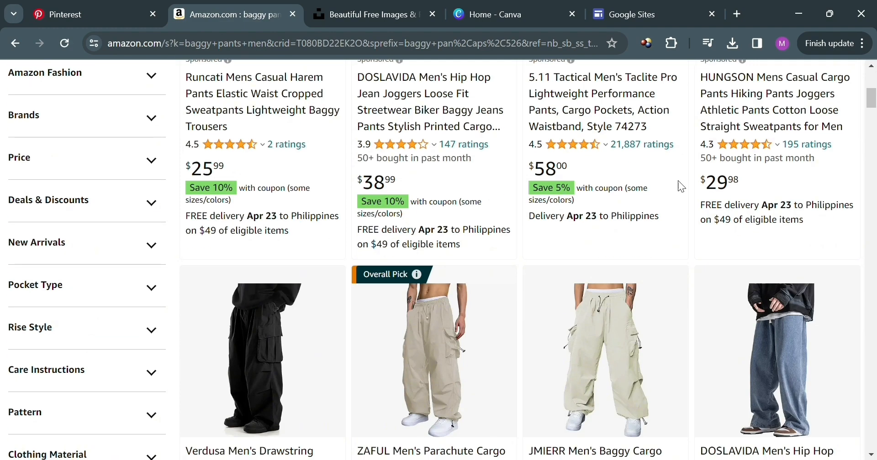
{"action": "scroll", "coordinate": [678, 186], "scroll_direction": "down", "scroll_amount": 6}
{"action": "scroll", "coordinate": [685, 246], "scroll_direction": "down", "scroll_amount": 8}
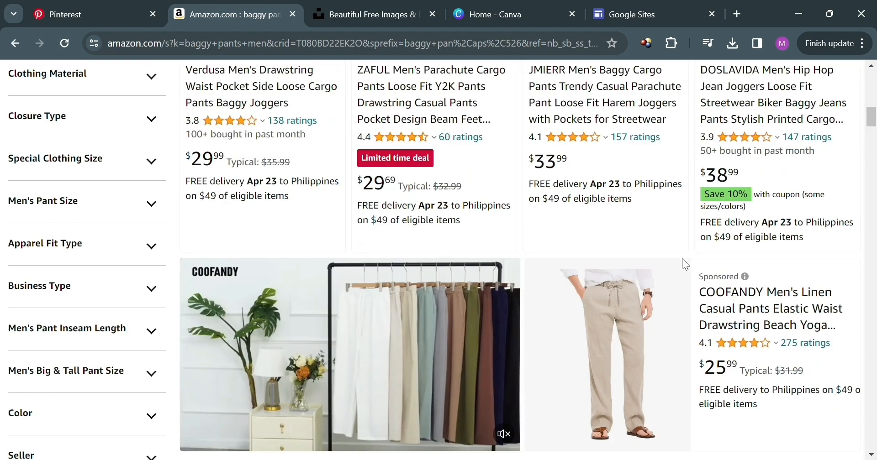
{"action": "scroll", "coordinate": [630, 284], "scroll_direction": "down", "scroll_amount": 3}
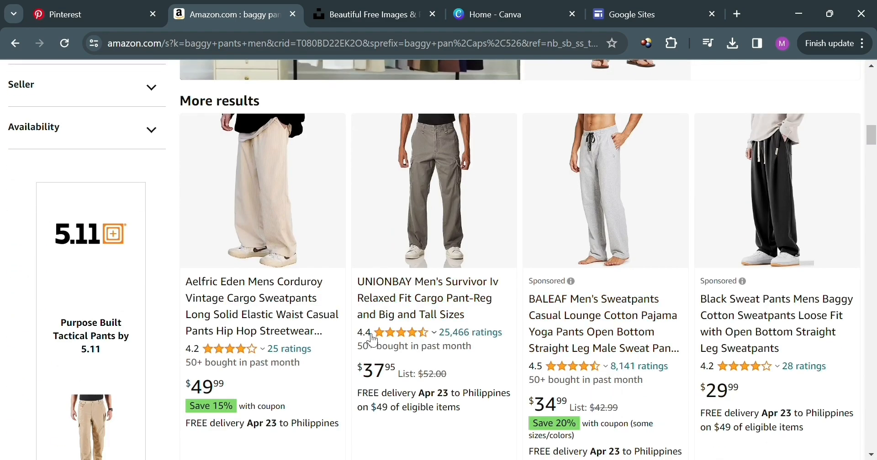
Open the UNIONBAY Men's Survivor Iv cargo pant product and generate its SiteStripe short text link.
{"action": "left_click", "coordinate": [463, 226]}
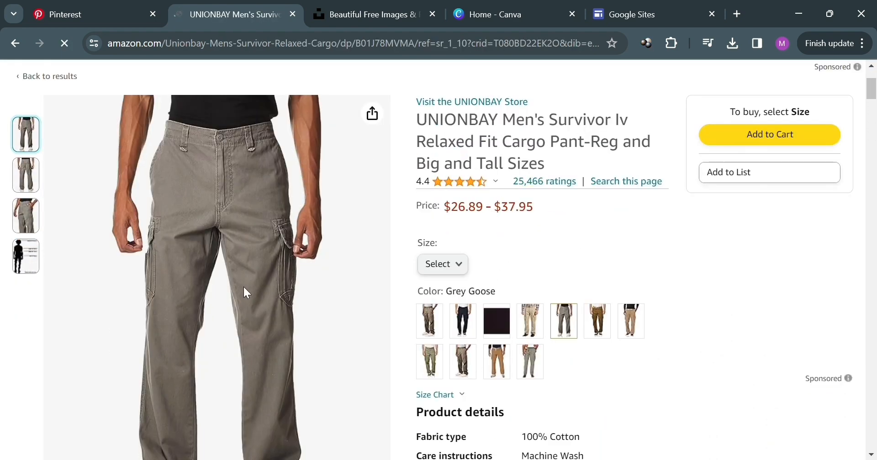
{"action": "scroll", "coordinate": [244, 287], "scroll_direction": "up", "scroll_amount": 2}
{"action": "scroll", "coordinate": [385, 331], "scroll_direction": "down", "scroll_amount": 2}
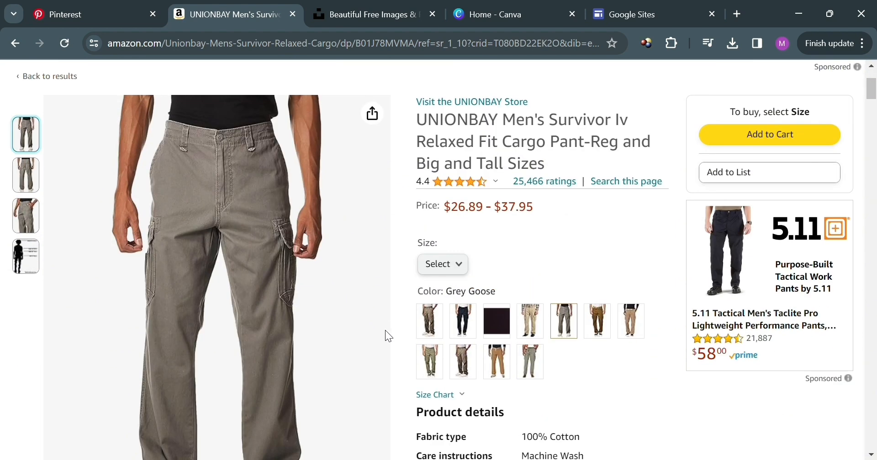
{"action": "scroll", "coordinate": [385, 330], "scroll_direction": "down", "scroll_amount": 1}
{"action": "scroll", "coordinate": [253, 237], "scroll_direction": "up", "scroll_amount": 4}
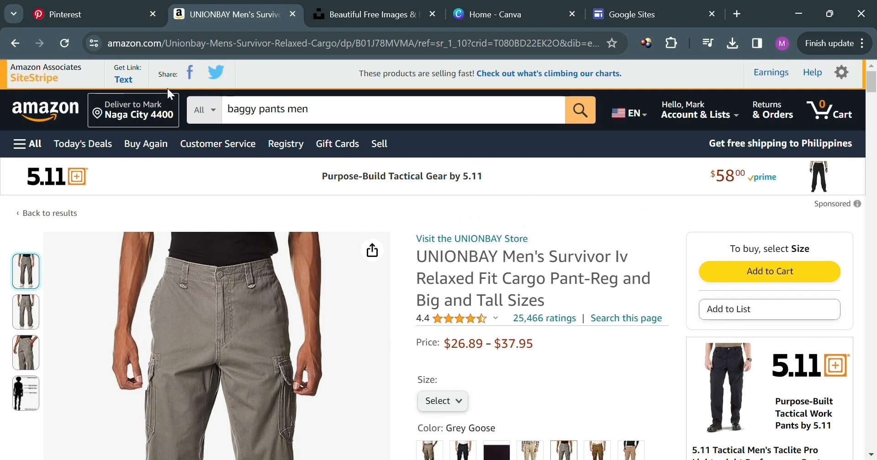
{"action": "left_click", "coordinate": [126, 82]}
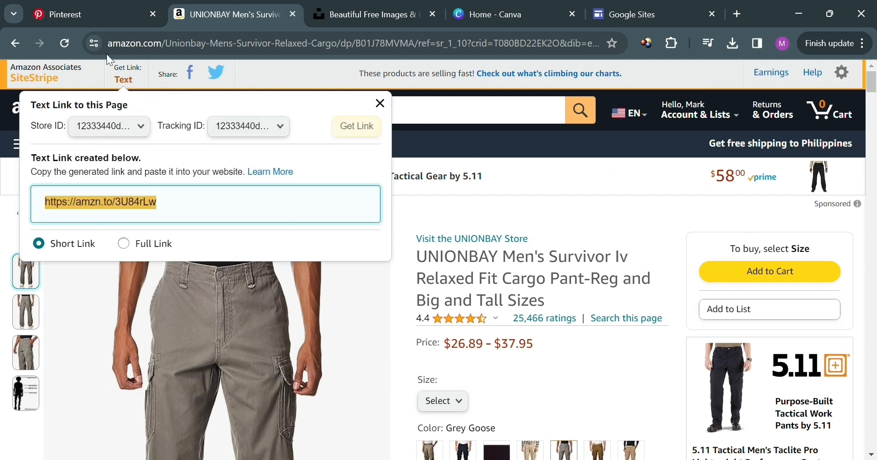
Switch between the Create Pin page and the Amazon product page to review them.
{"action": "left_click", "coordinate": [69, 15]}
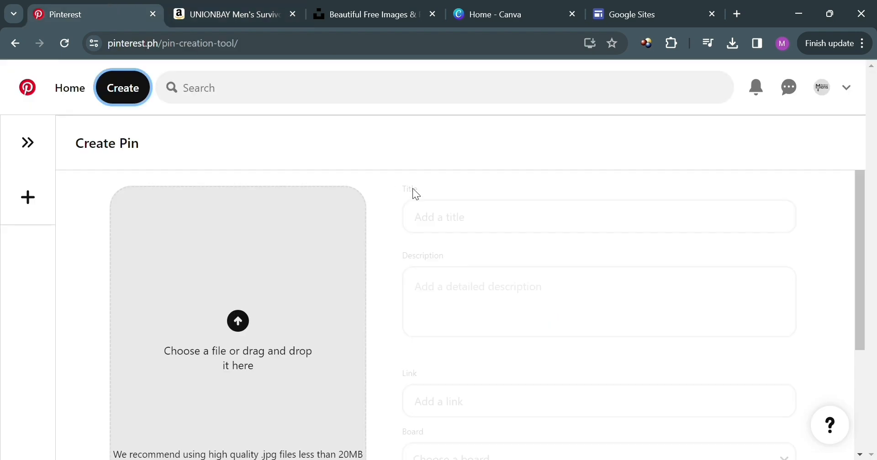
{"action": "scroll", "coordinate": [440, 327], "scroll_direction": "down", "scroll_amount": 2}
{"action": "scroll", "coordinate": [563, 288], "scroll_direction": "up", "scroll_amount": 2}
{"action": "scroll", "coordinate": [530, 381], "scroll_direction": "down", "scroll_amount": 2}
{"action": "key", "text": "ctrl+Tab"}
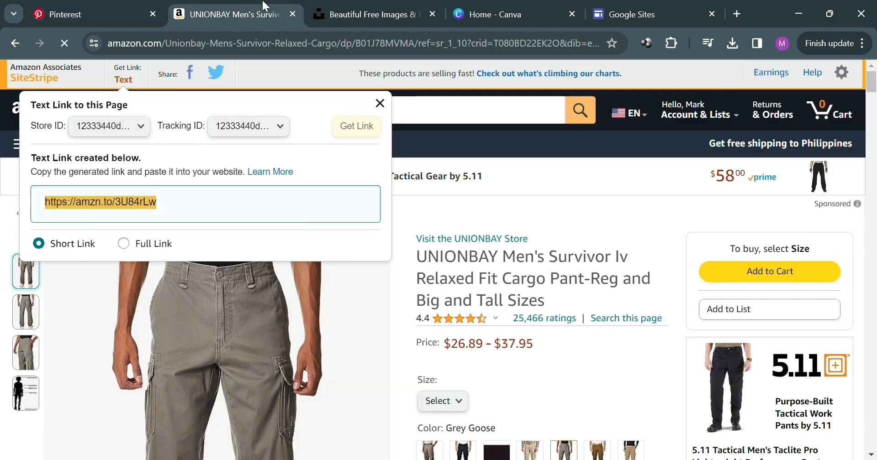
{"action": "left_click", "coordinate": [439, 145]}
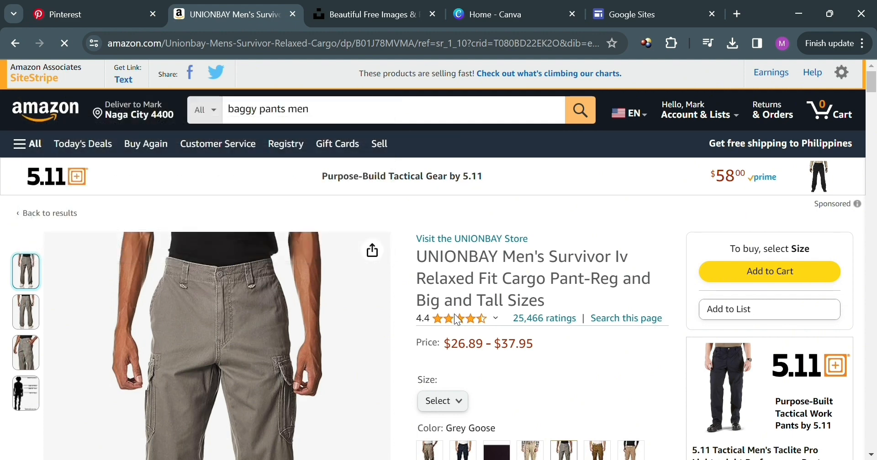
{"action": "scroll", "coordinate": [454, 314], "scroll_direction": "down", "scroll_amount": 3}
{"action": "left_click", "coordinate": [139, 10]}
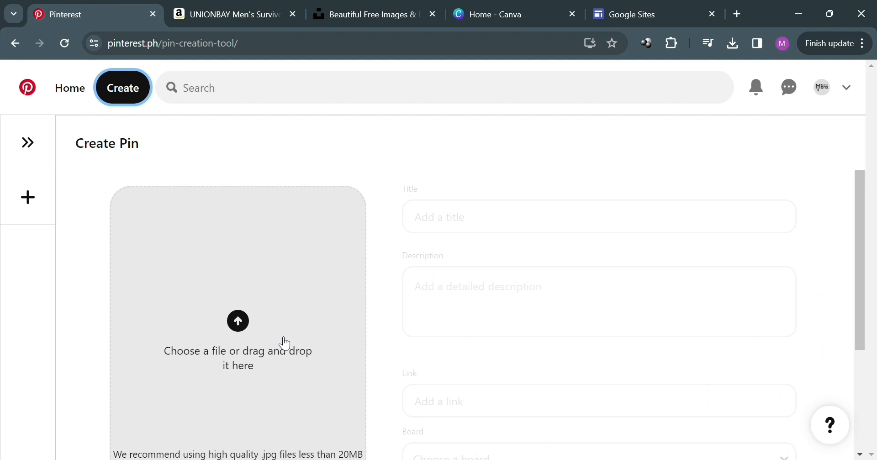
{"action": "scroll", "coordinate": [276, 349], "scroll_direction": "down", "scroll_amount": 2}
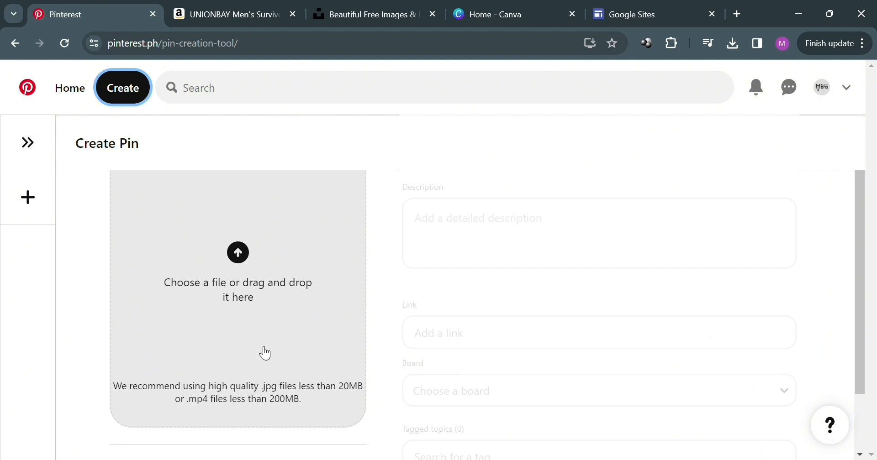
{"action": "left_click", "coordinate": [216, 3]}
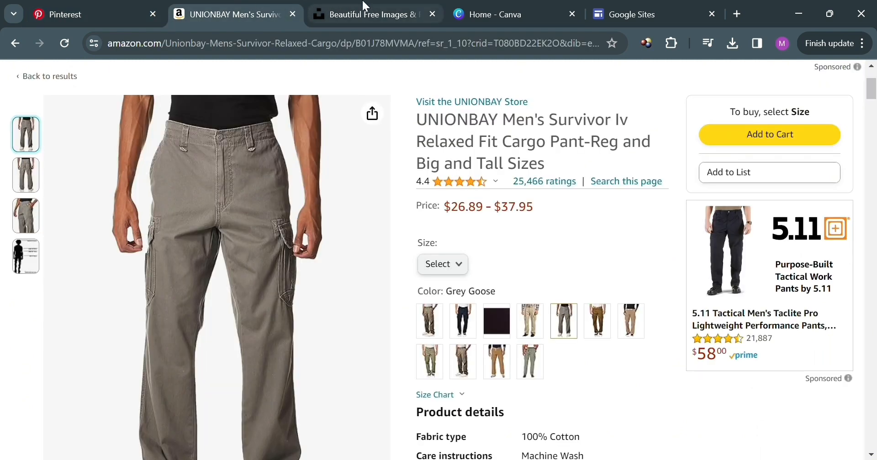
Switch to Unsplash and search for mens fashion images.
{"action": "left_click", "coordinate": [365, 6]}
{"action": "scroll", "coordinate": [383, 338], "scroll_direction": "down", "scroll_amount": 8}
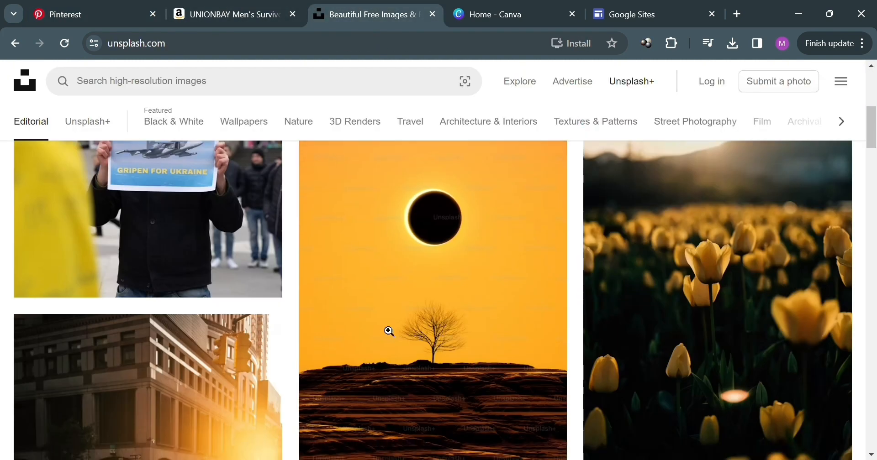
{"action": "scroll", "coordinate": [402, 327], "scroll_direction": "up", "scroll_amount": 4}
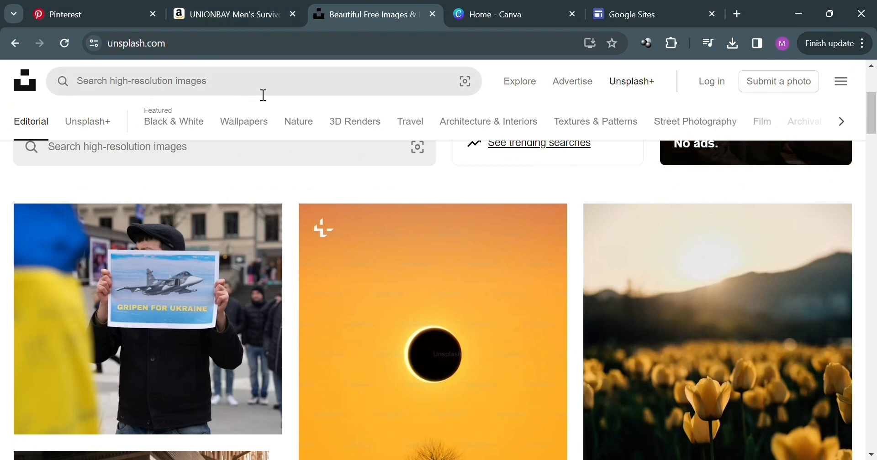
{"action": "left_click", "coordinate": [264, 92]}
{"action": "type", "text": "tre"}
{"action": "key", "text": "BackSpace"}
{"action": "key", "text": "BackSpace"}
{"action": "key", "text": "BackSpace"}
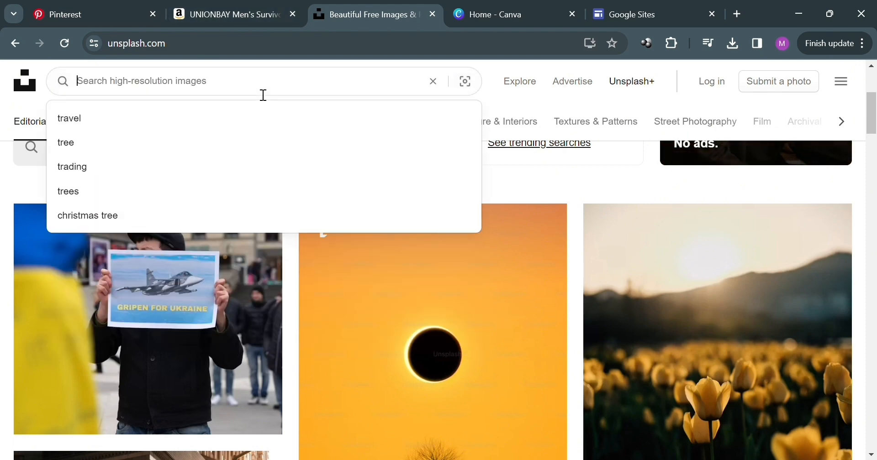
{"action": "type", "text": "mesi"}
{"action": "key", "text": "BackSpace"}
{"action": "key", "text": "BackSpace"}
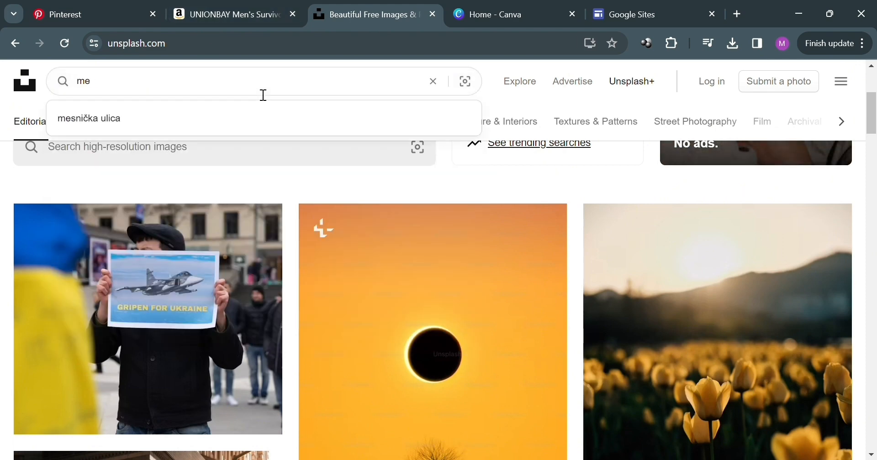
{"action": "type", "text": "ns fashi"}
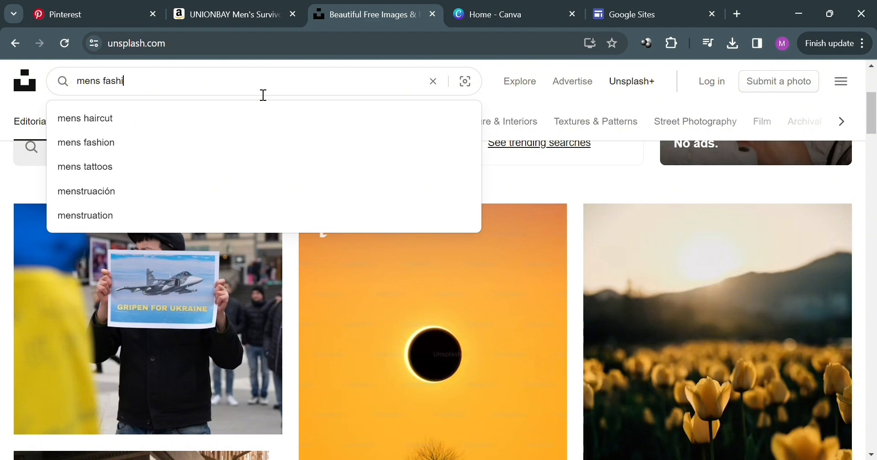
{"action": "type", "text": "on"}
{"action": "key", "text": "Return"}
Scroll through the mens fashion photo results.
{"action": "scroll", "coordinate": [568, 348], "scroll_direction": "down", "scroll_amount": 8}
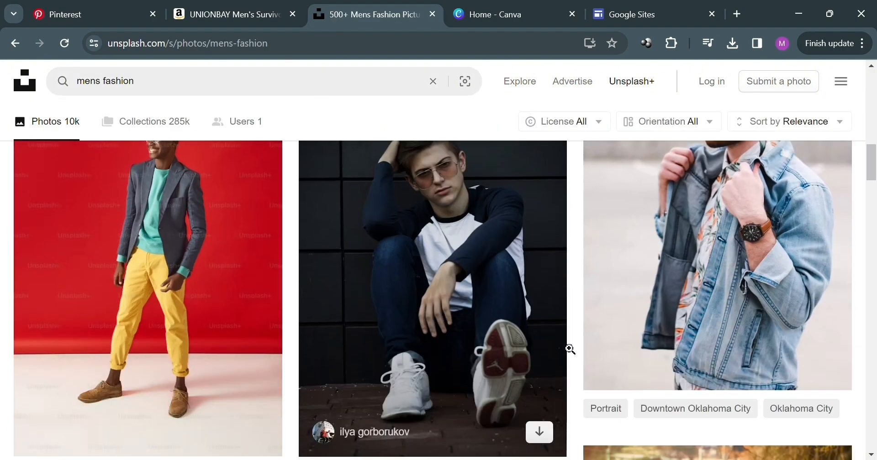
{"action": "scroll", "coordinate": [397, 348], "scroll_direction": "up", "scroll_amount": 4}
{"action": "scroll", "coordinate": [438, 349], "scroll_direction": "down", "scroll_amount": 12}
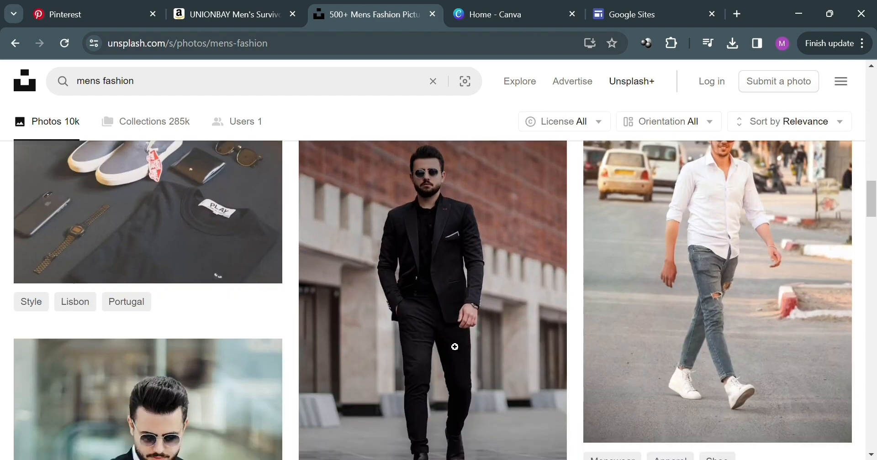
{"action": "scroll", "coordinate": [480, 320], "scroll_direction": "down", "scroll_amount": 10}
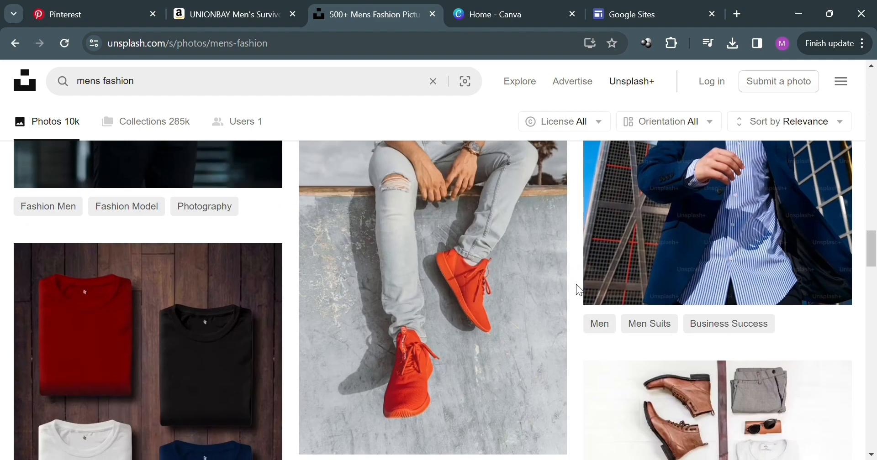
{"action": "scroll", "coordinate": [576, 288], "scroll_direction": "down", "scroll_amount": 7}
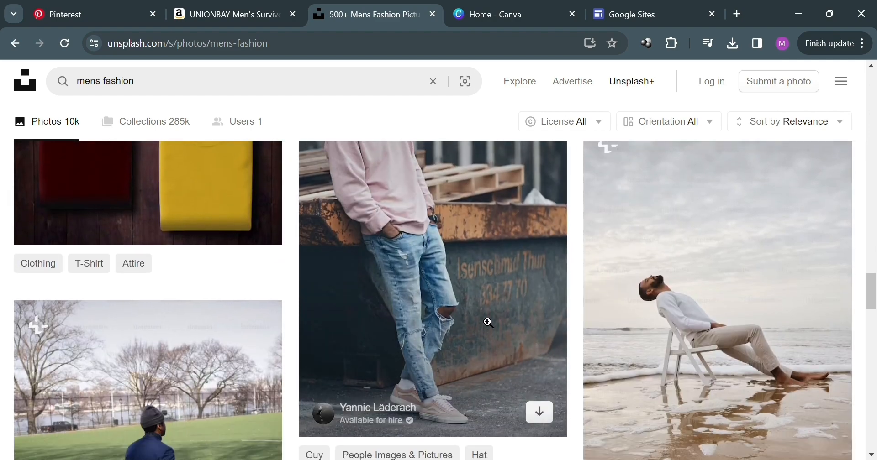
{"action": "scroll", "coordinate": [487, 321], "scroll_direction": "up", "scroll_amount": 3}
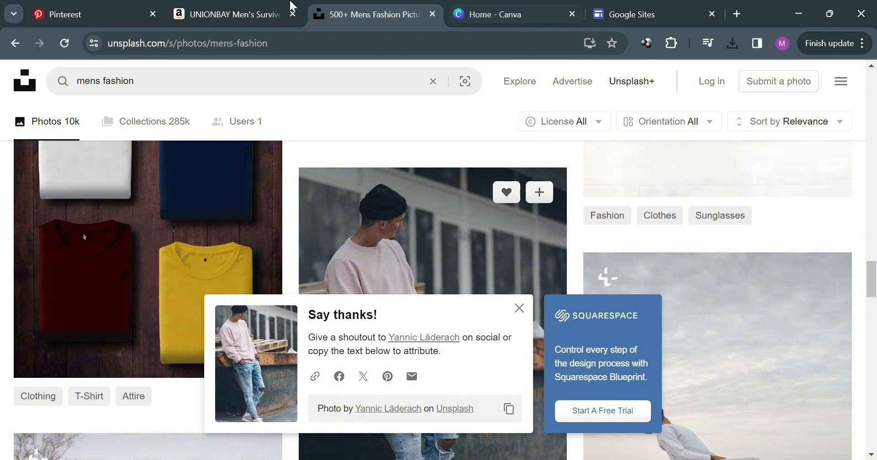
Return to Pinterest and scroll through the mens outfit inspiration pins.
{"action": "left_click", "coordinate": [108, 7]}
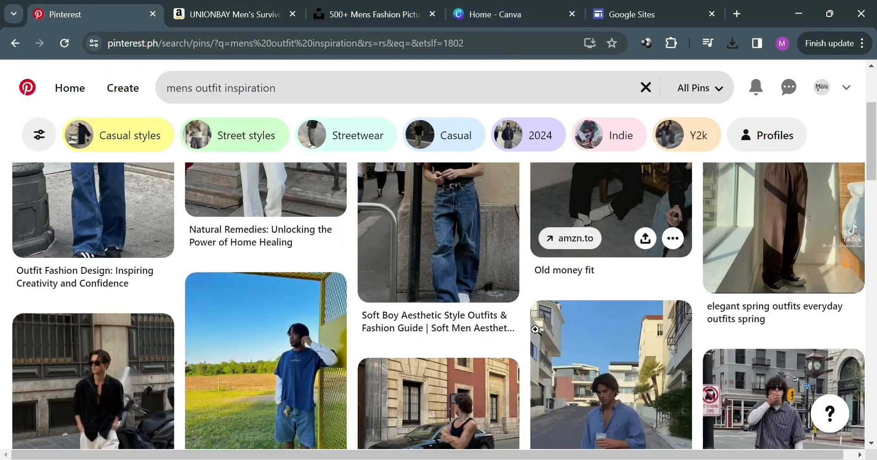
{"action": "scroll", "coordinate": [540, 323], "scroll_direction": "down", "scroll_amount": 10}
{"action": "scroll", "coordinate": [555, 350], "scroll_direction": "down", "scroll_amount": 5}
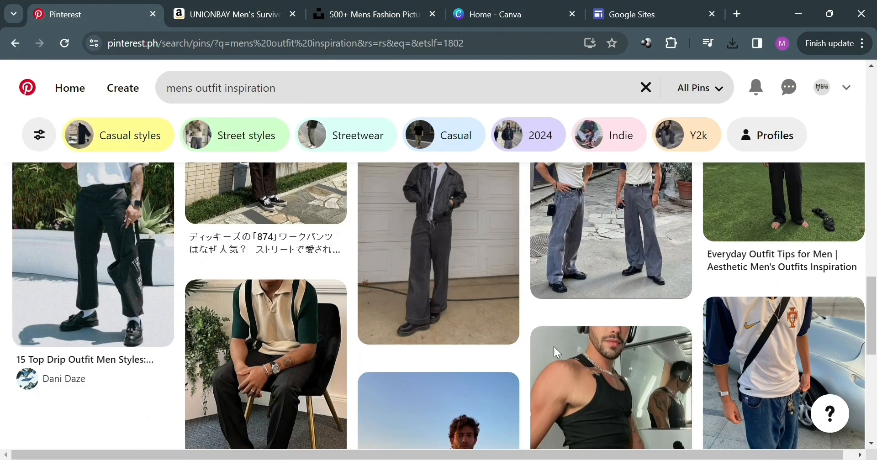
{"action": "scroll", "coordinate": [622, 358], "scroll_direction": "down", "scroll_amount": 5}
{"action": "scroll", "coordinate": [496, 242], "scroll_direction": "up", "scroll_amount": 1}
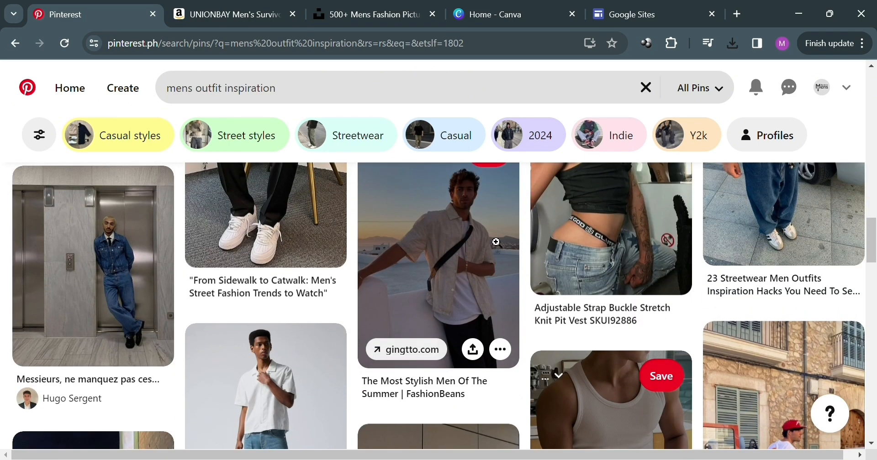
{"action": "scroll", "coordinate": [496, 243], "scroll_direction": "up", "scroll_amount": 3}
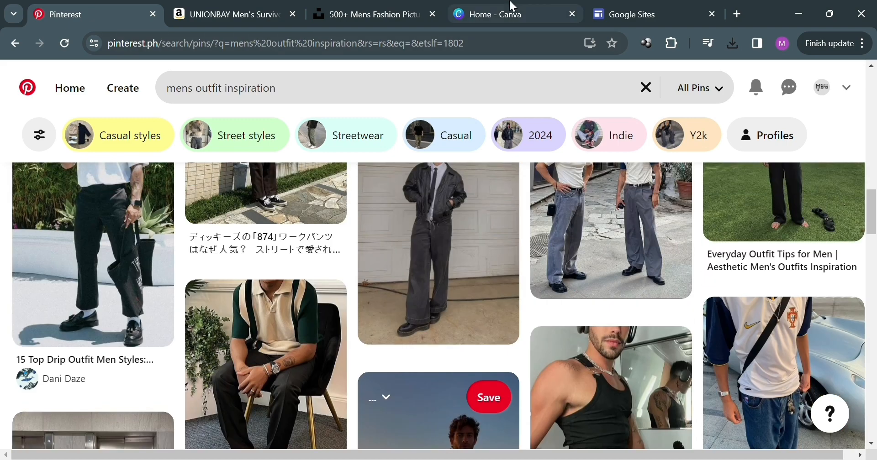
Switch to Canva and search the templates for pinterest.
{"action": "left_click", "coordinate": [466, 13]}
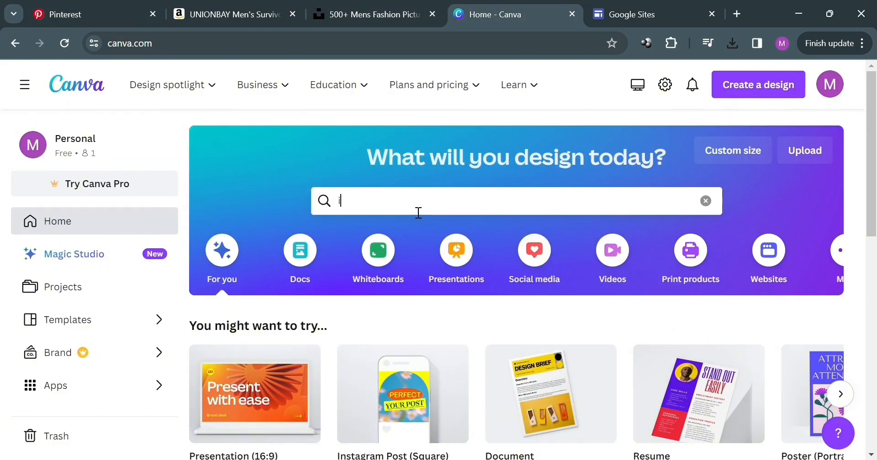
{"action": "type", "text": "n"}
{"action": "key", "text": "BackSpace"}
{"action": "key", "text": "BackSpace"}
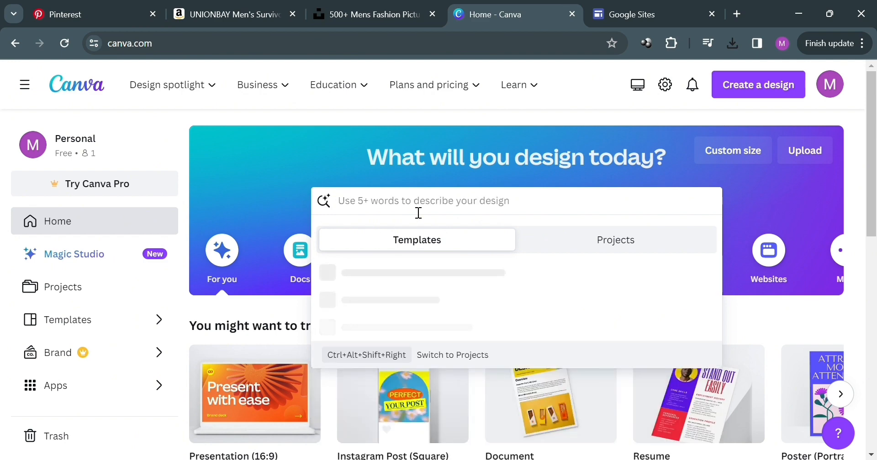
{"action": "type", "text": "pinterest"}
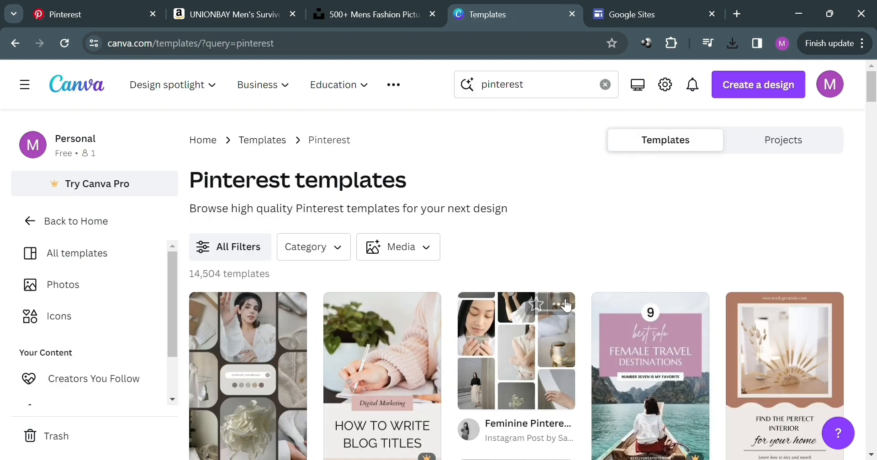
Browse the Pinterest templates and customise the Dark Slate Photo Collage Homemakers Pinterest Graphic template.
{"action": "scroll", "coordinate": [525, 320], "scroll_direction": "down", "scroll_amount": 4}
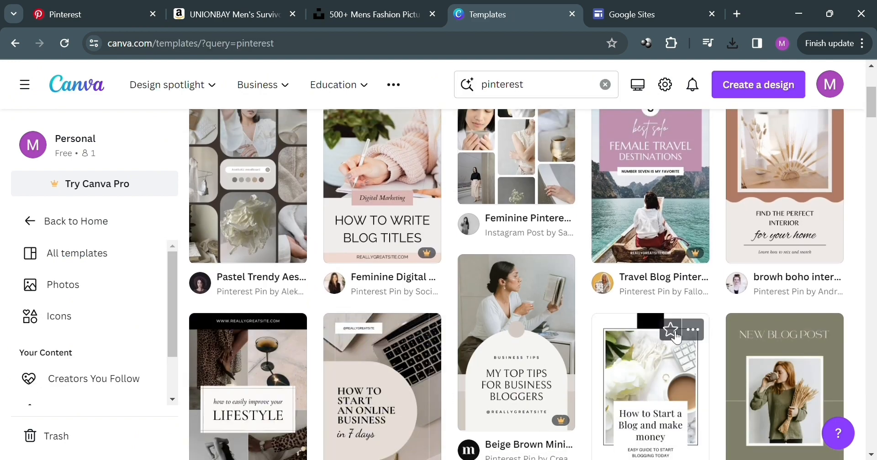
{"action": "scroll", "coordinate": [677, 311], "scroll_direction": "down", "scroll_amount": 2}
{"action": "scroll", "coordinate": [677, 311], "scroll_direction": "up", "scroll_amount": 2}
{"action": "scroll", "coordinate": [677, 305], "scroll_direction": "up", "scroll_amount": 3}
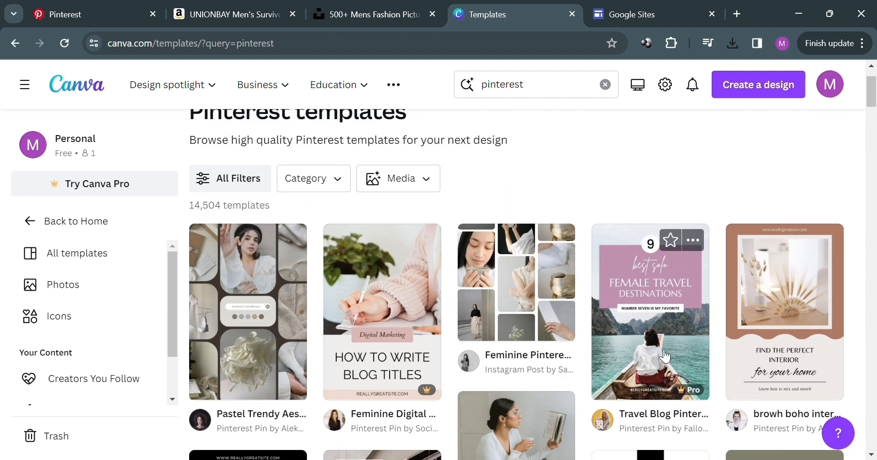
{"action": "scroll", "coordinate": [671, 353], "scroll_direction": "down", "scroll_amount": 6}
{"action": "scroll", "coordinate": [422, 309], "scroll_direction": "down", "scroll_amount": 5}
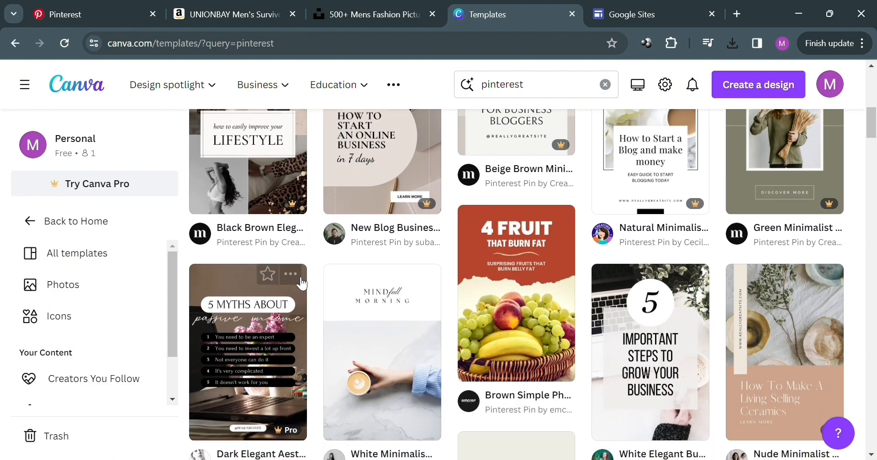
{"action": "left_click", "coordinate": [301, 275]}
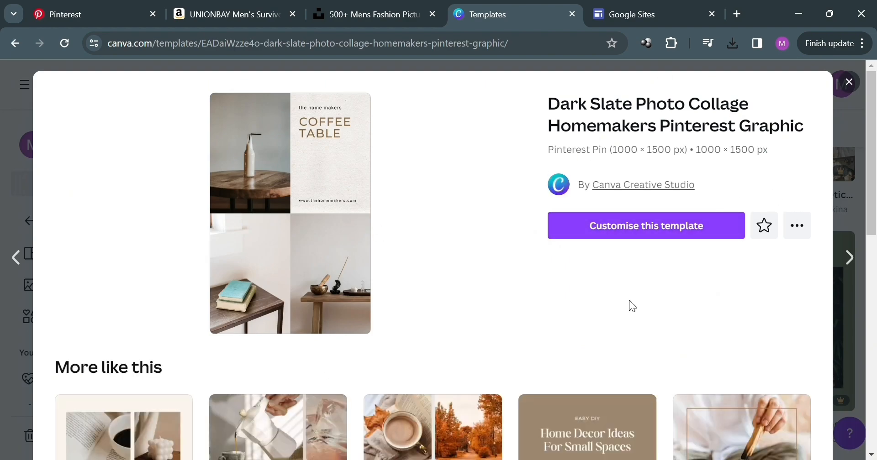
{"action": "left_click", "coordinate": [657, 236]}
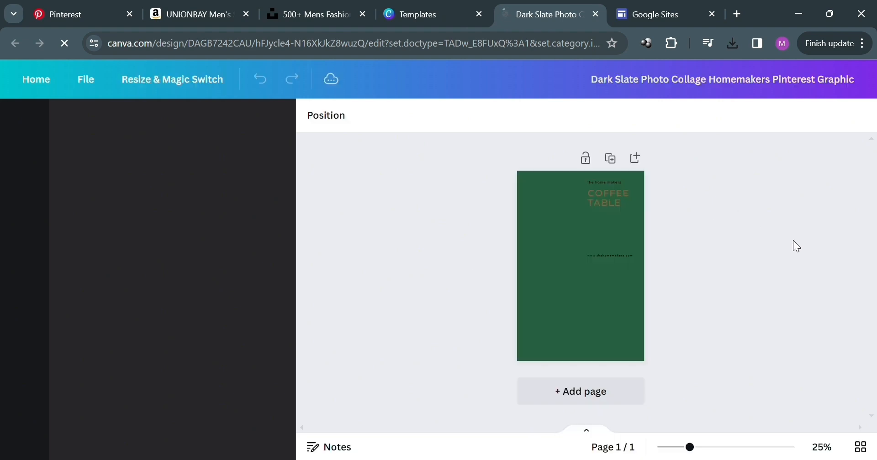
Close the photo attribution popup on Unsplash and browse the mens fashion results before returning to the Canva design.
{"action": "left_click", "coordinate": [616, 198]}
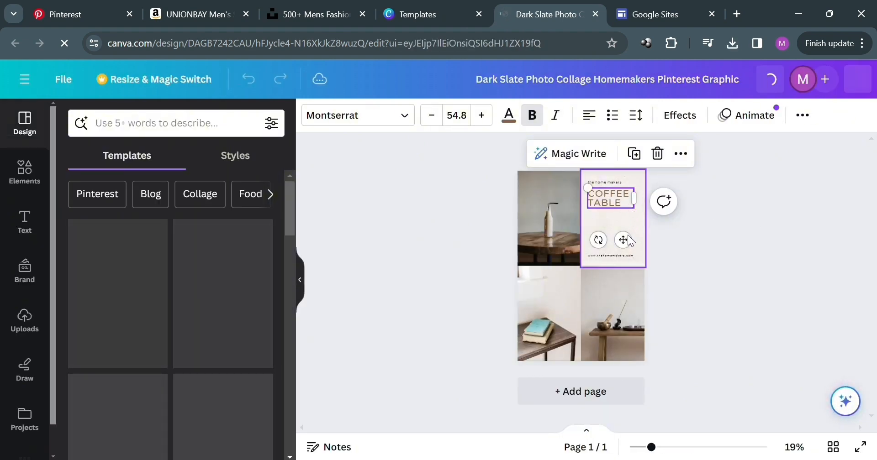
{"action": "left_click", "coordinate": [566, 229]}
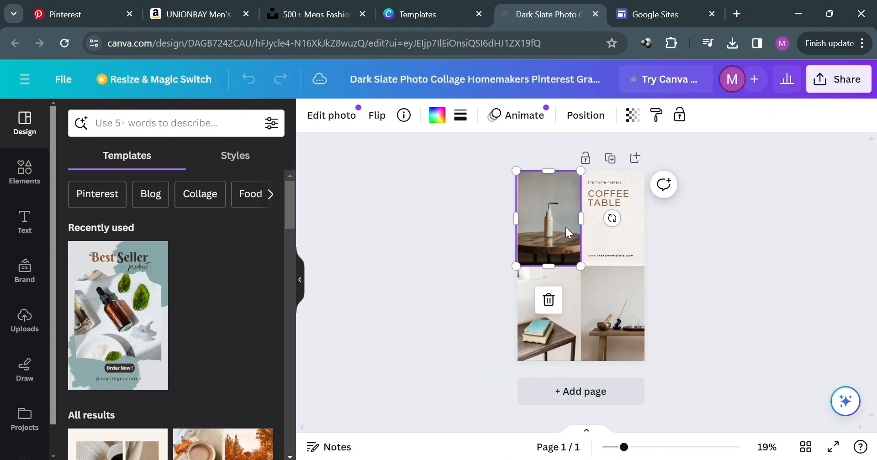
{"action": "left_click", "coordinate": [342, 9]}
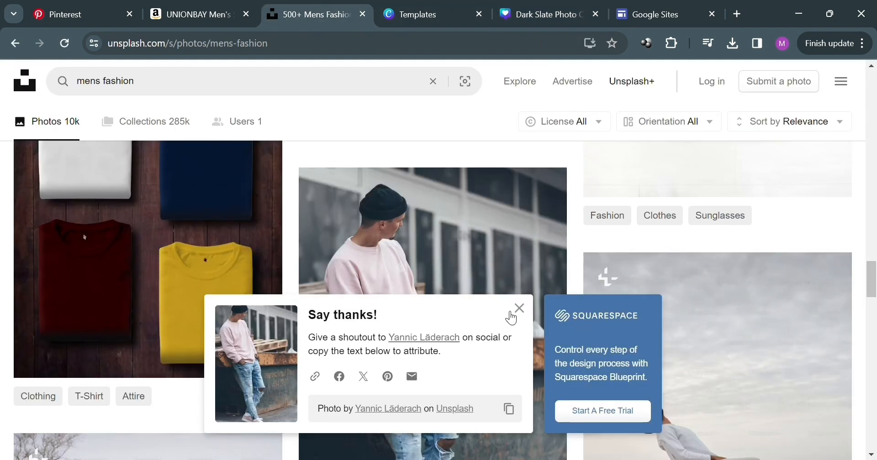
{"action": "left_click", "coordinate": [519, 309]}
{"action": "scroll", "coordinate": [462, 303], "scroll_direction": "down", "scroll_amount": 12}
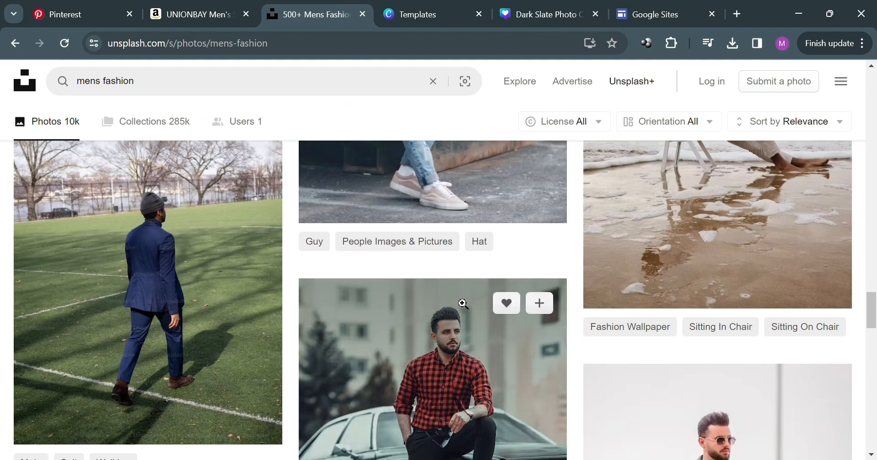
{"action": "scroll", "coordinate": [462, 303], "scroll_direction": "down", "scroll_amount": 15}
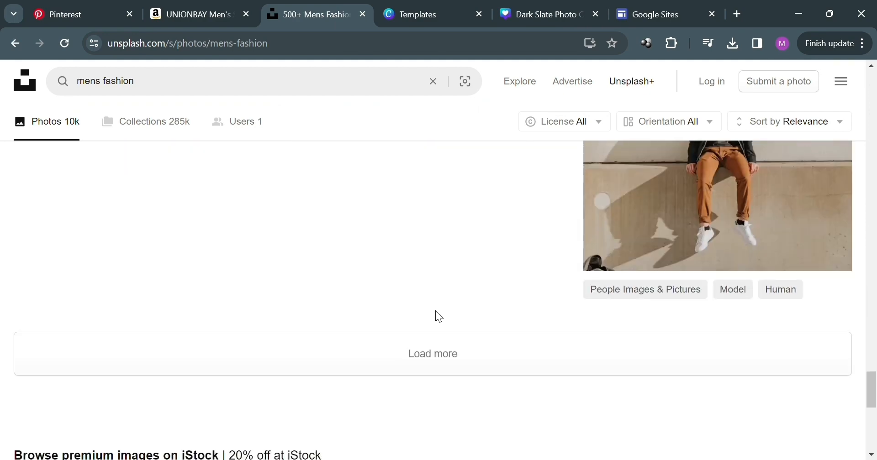
{"action": "scroll", "coordinate": [434, 315], "scroll_direction": "up", "scroll_amount": 5}
{"action": "left_click", "coordinate": [546, 14]}
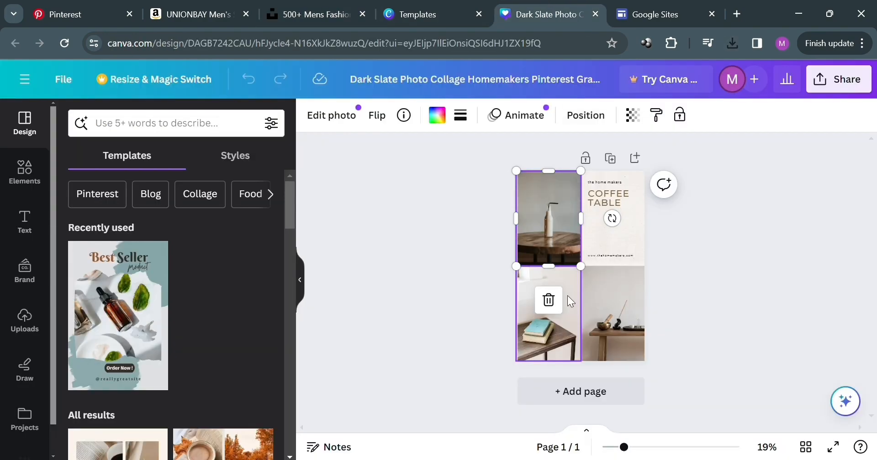
Replace the four collage photos with the uploaded mens fashion images.
{"action": "left_click", "coordinate": [24, 319]}
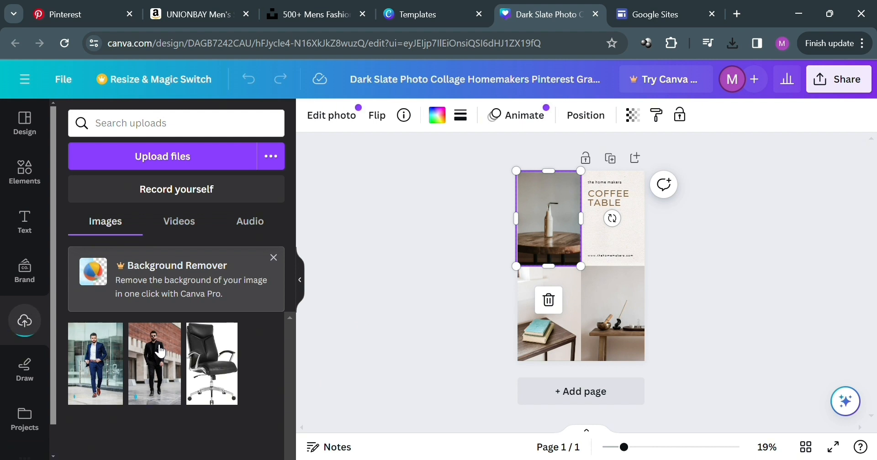
{"action": "left_click_drag", "start_coordinate": [164, 348], "coordinate": [560, 237]}
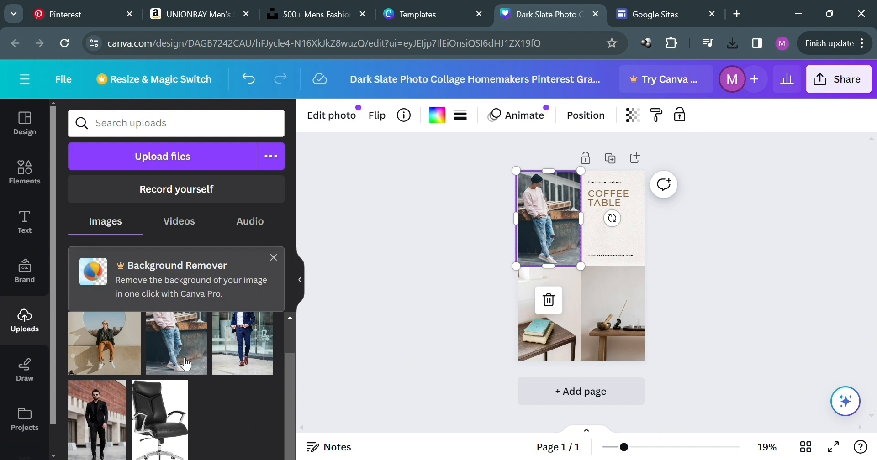
{"action": "left_click_drag", "start_coordinate": [120, 353], "coordinate": [615, 244]}
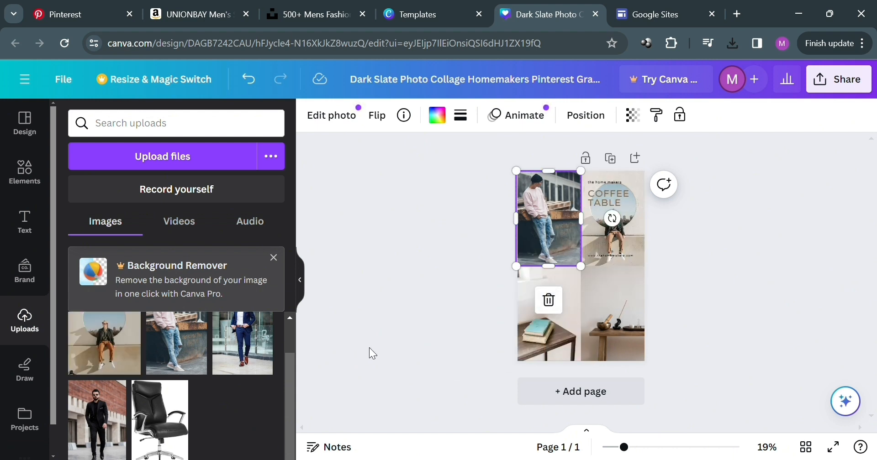
{"action": "left_click_drag", "start_coordinate": [107, 411], "coordinate": [608, 320]}
{"action": "left_click_drag", "start_coordinate": [239, 358], "coordinate": [528, 361]}
{"action": "left_click", "coordinate": [818, 310]}
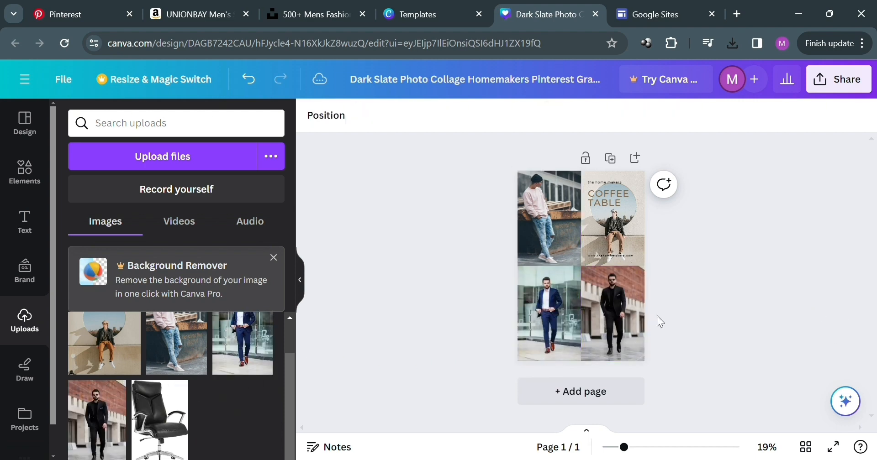
Change the small label to Mens Fashion and the heading to BE THE BEST FIT AMONG THE CROWDS.
{"action": "left_click", "coordinate": [646, 447]}
{"action": "scroll", "coordinate": [772, 256], "scroll_direction": "up", "scroll_amount": 1}
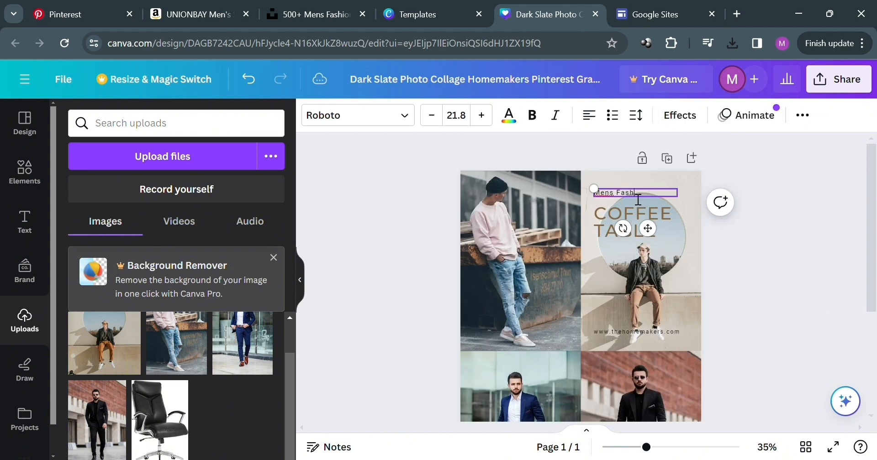
{"action": "left_click", "coordinate": [612, 217]}
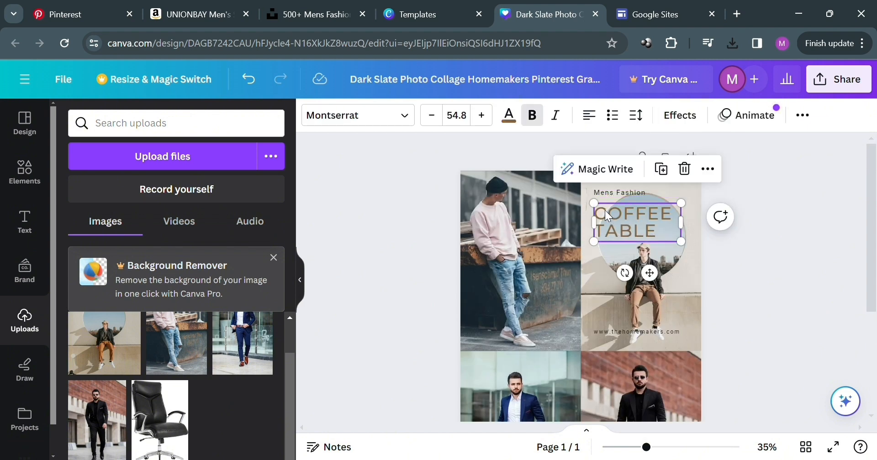
{"action": "double_click", "coordinate": [613, 216]}
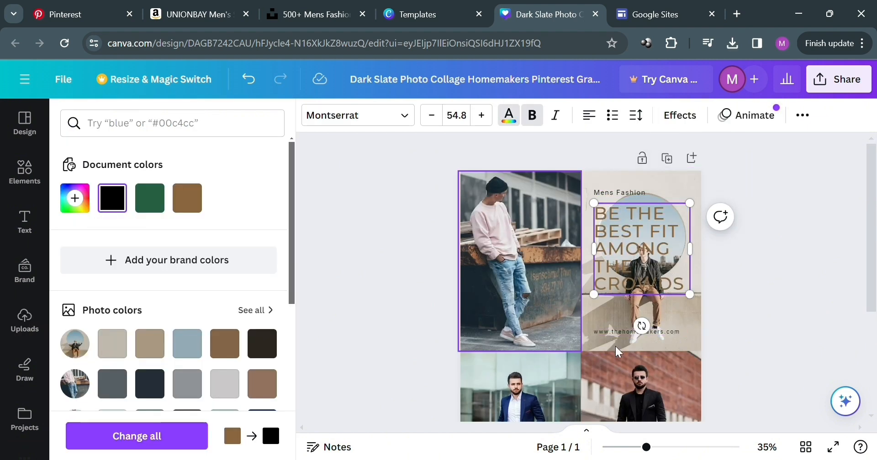
{"action": "scroll", "coordinate": [787, 280], "scroll_direction": "down", "scroll_amount": 3}
{"action": "scroll", "coordinate": [783, 275], "scroll_direction": "up", "scroll_amount": 3}
{"action": "left_click", "coordinate": [784, 274]}
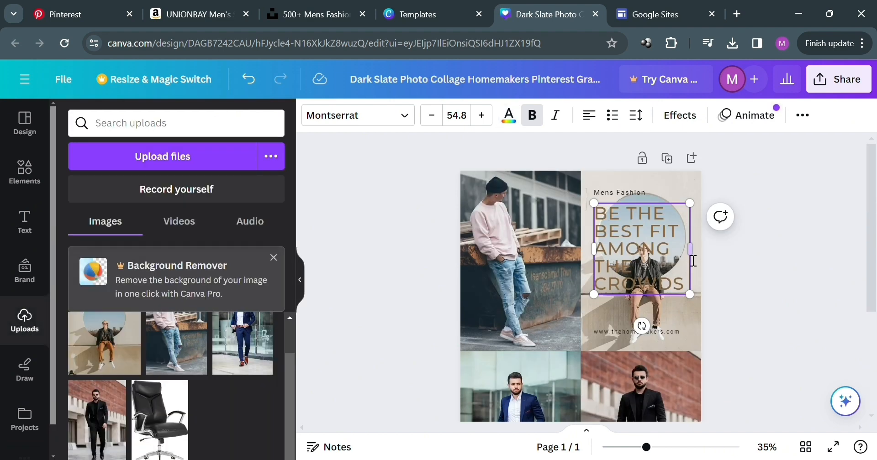
Set the heading's text colour to black #000000.
{"action": "left_click", "coordinate": [714, 253]}
{"action": "left_click", "coordinate": [663, 249]}
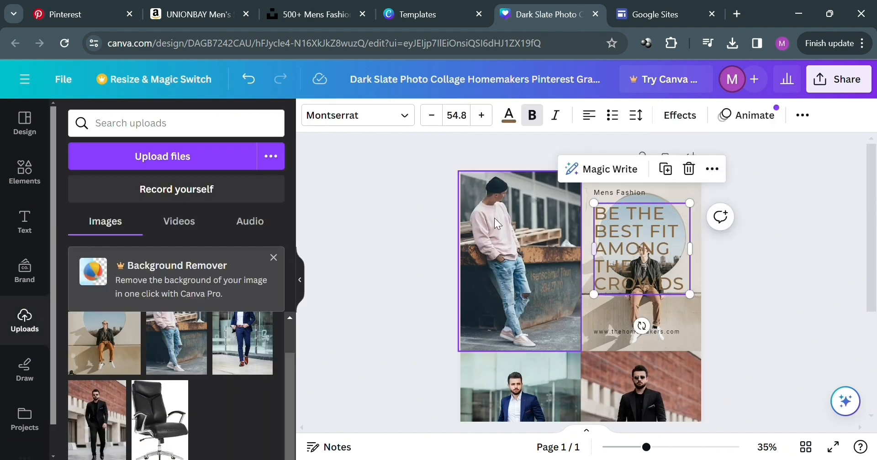
{"action": "left_click", "coordinate": [508, 115]}
{"action": "left_click", "coordinate": [113, 198]}
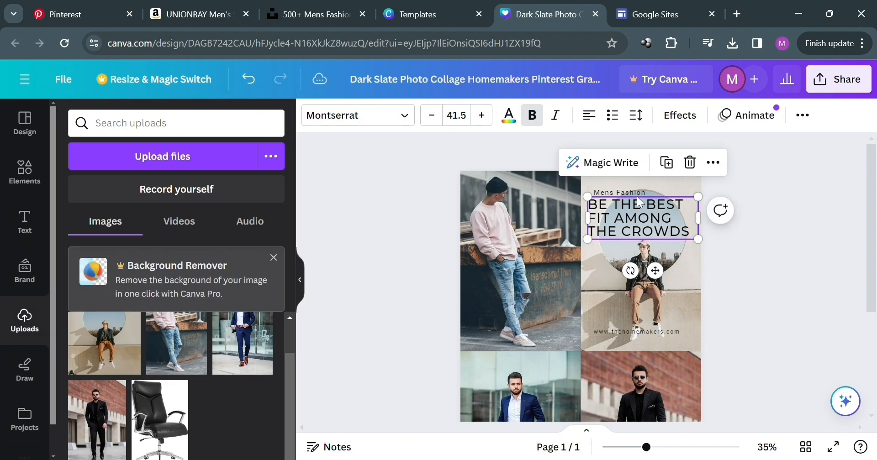
Move the Mens Fashion label up and widen the heading to fit on three lines.
{"action": "left_click", "coordinate": [634, 192]}
{"action": "left_click_drag", "start_coordinate": [637, 192], "coordinate": [636, 181]}
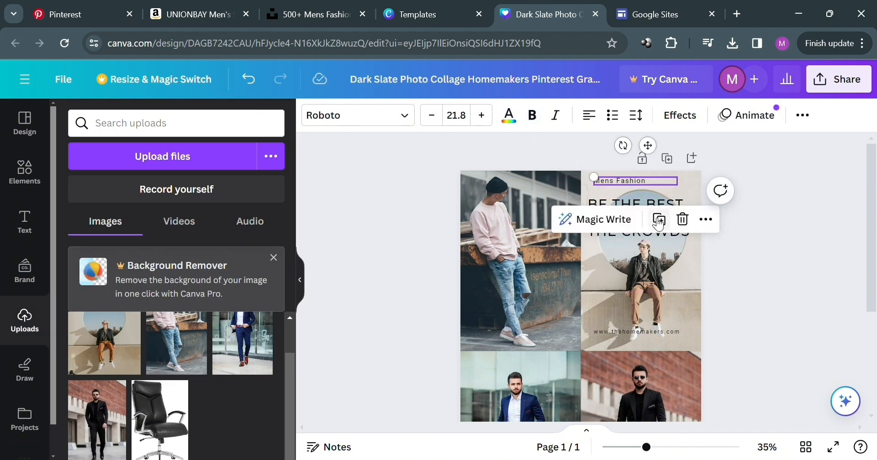
{"action": "left_click", "coordinate": [743, 254]}
{"action": "left_click_drag", "start_coordinate": [667, 226], "coordinate": [670, 225]}
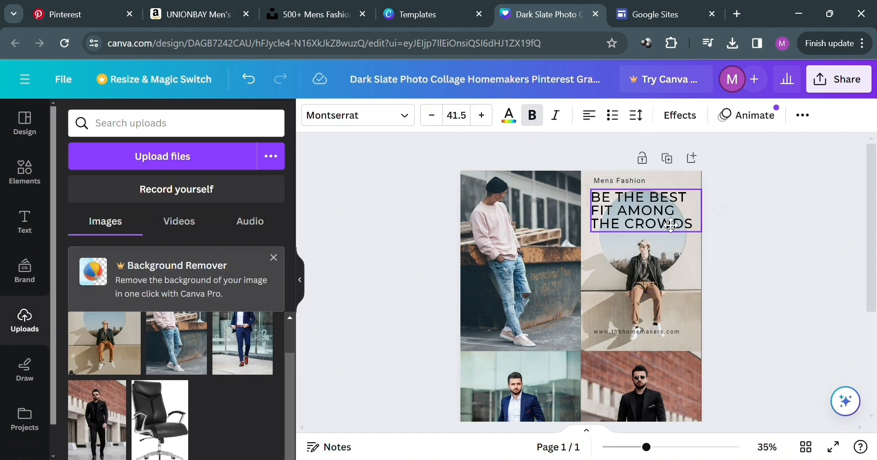
{"action": "left_click", "coordinate": [751, 264]}
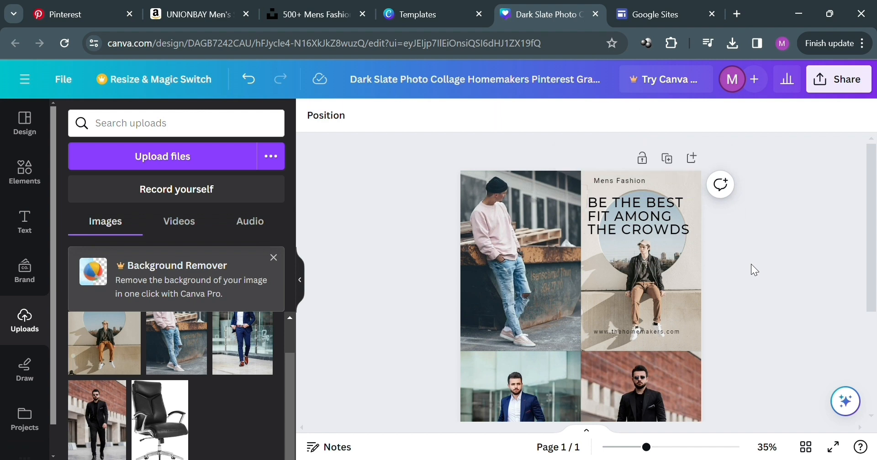
Delete the website URL text from the collage.
{"action": "scroll", "coordinate": [679, 281], "scroll_direction": "down", "scroll_amount": 3}
{"action": "left_click", "coordinate": [659, 194]}
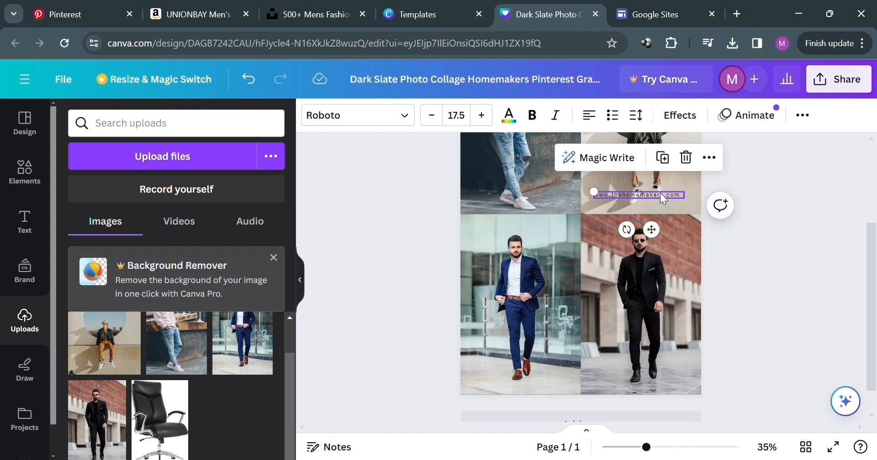
{"action": "key", "text": "Delete"}
{"action": "scroll", "coordinate": [738, 393], "scroll_direction": "up", "scroll_amount": 3}
Download the design as a PNG file.
{"action": "left_click", "coordinate": [839, 80]}
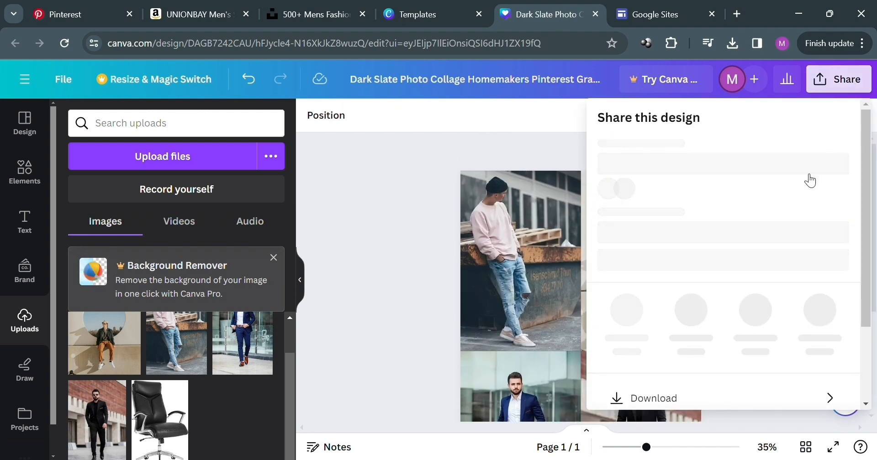
{"action": "scroll", "coordinate": [660, 379], "scroll_direction": "down", "scroll_amount": 3}
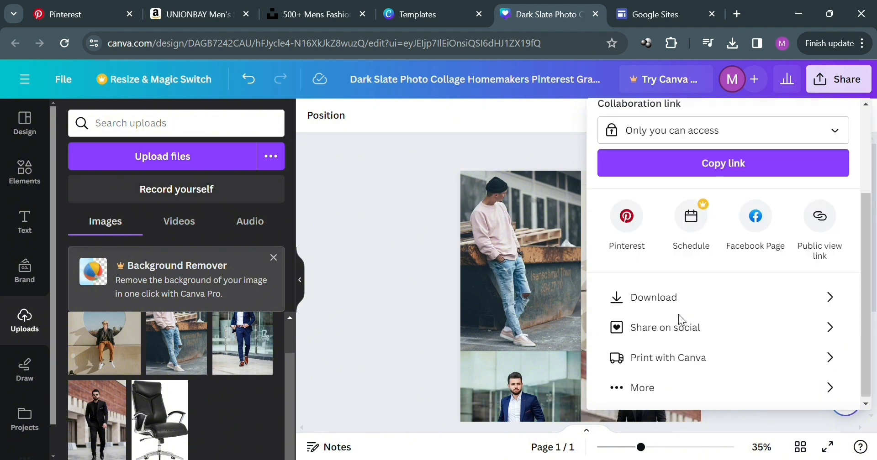
{"action": "left_click", "coordinate": [793, 302]}
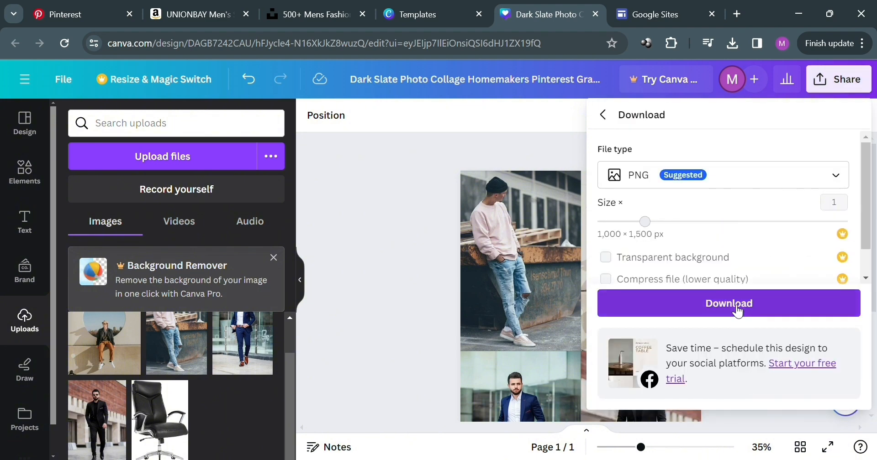
{"action": "left_click", "coordinate": [738, 312]}
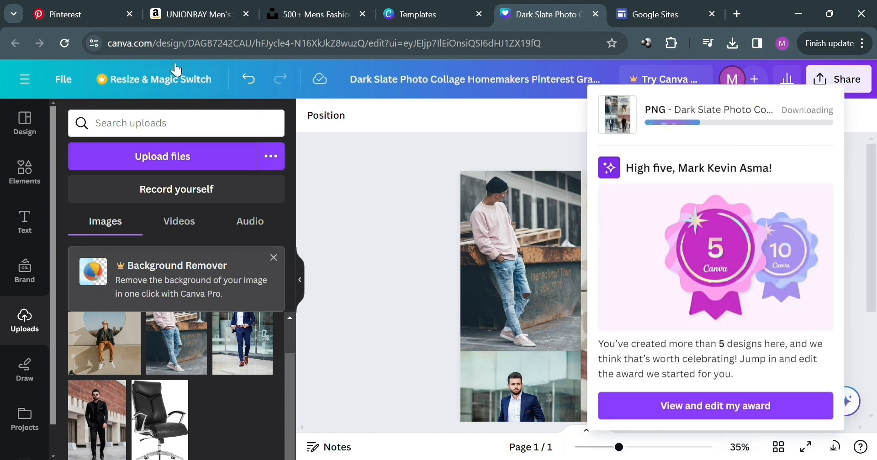
Create a new Pinterest pin using the downloaded collage image.
{"action": "left_click", "coordinate": [110, 6]}
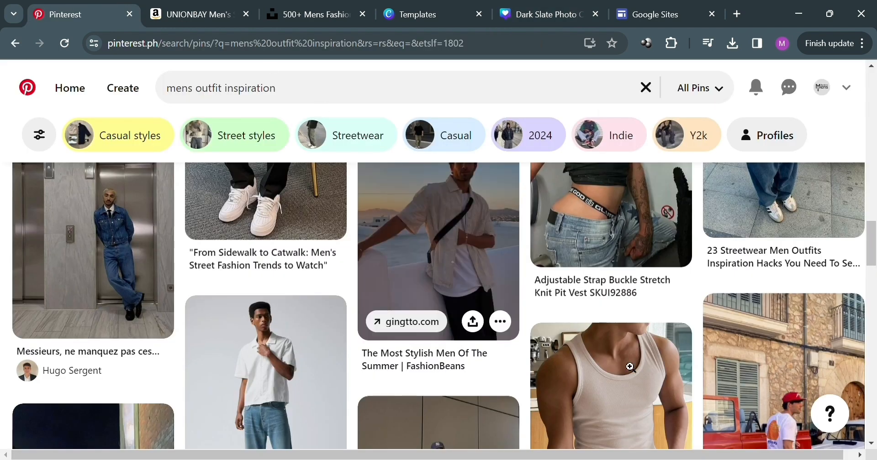
{"action": "left_click", "coordinate": [132, 100]}
{"action": "scroll", "coordinate": [237, 324], "scroll_direction": "down", "scroll_amount": 2}
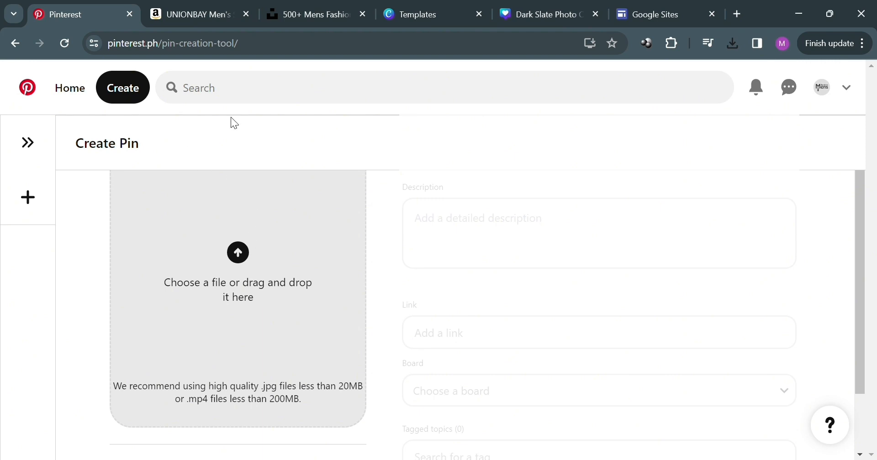
{"action": "scroll", "coordinate": [293, 266], "scroll_direction": "up", "scroll_amount": 1}
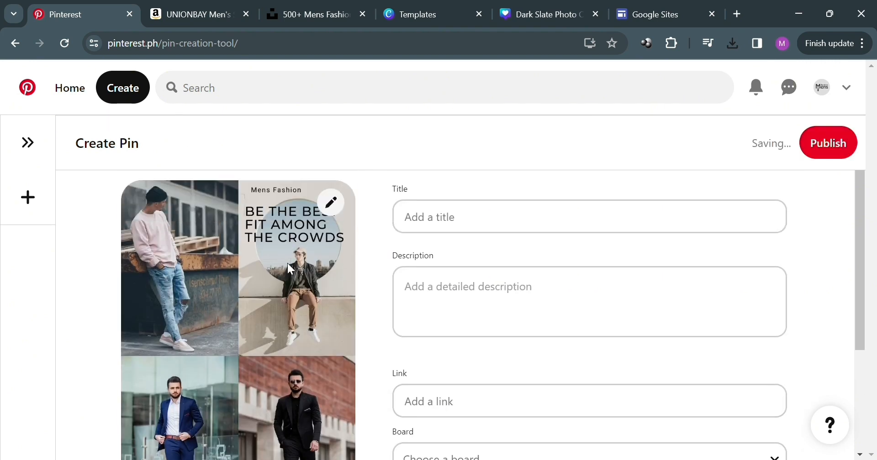
{"action": "scroll", "coordinate": [297, 257], "scroll_direction": "down", "scroll_amount": 1}
{"action": "scroll", "coordinate": [316, 283], "scroll_direction": "up", "scroll_amount": 1}
{"action": "scroll", "coordinate": [332, 266], "scroll_direction": "down", "scroll_amount": 1}
{"action": "scroll", "coordinate": [418, 304], "scroll_direction": "up", "scroll_amount": 1}
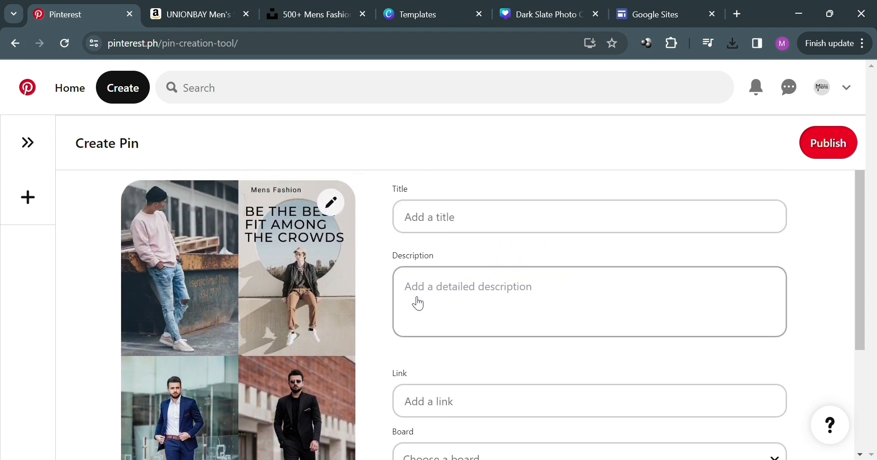
Title the pin Men's Fit that you should have!
{"action": "left_click", "coordinate": [496, 222]}
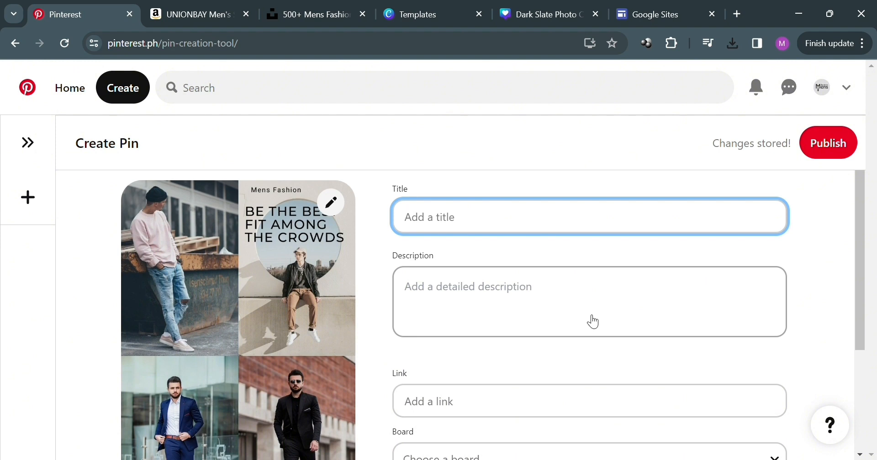
{"action": "type", "text": "Men's Fit that you should"}
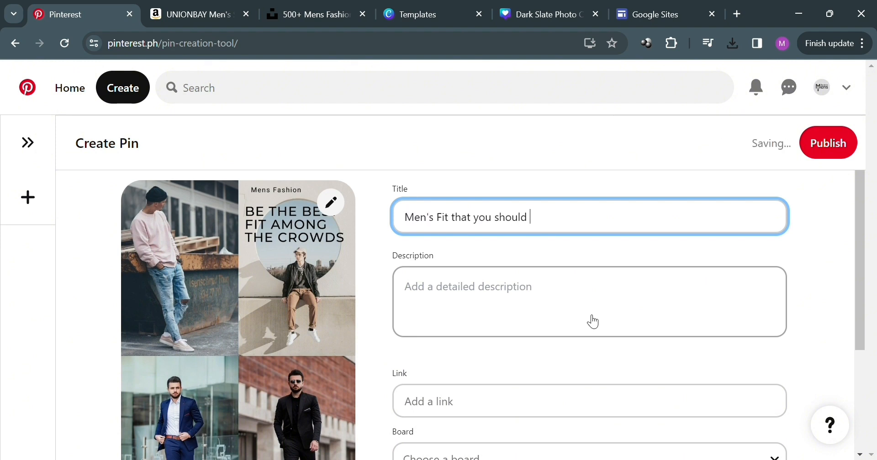
{"action": "type", "text": " have"}
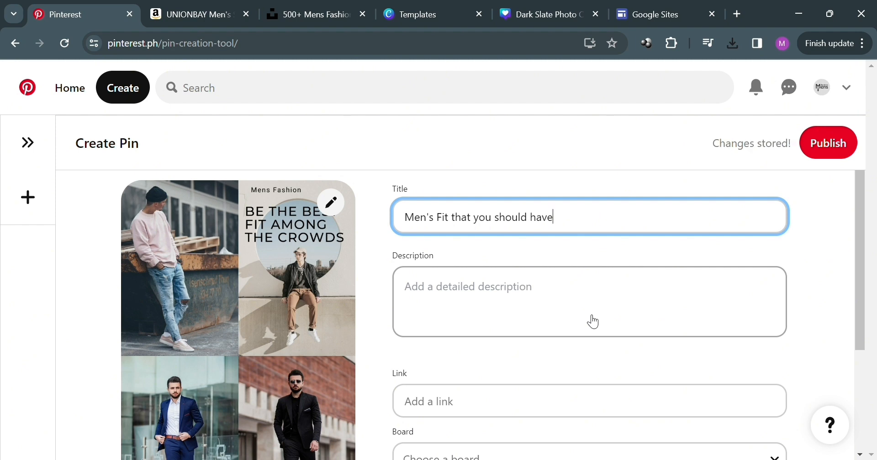
{"action": "type", "text": "!"}
Get the SiteStripe short text link for the UNIONBAY cargo pants product page.
{"action": "left_click", "coordinate": [550, 300]}
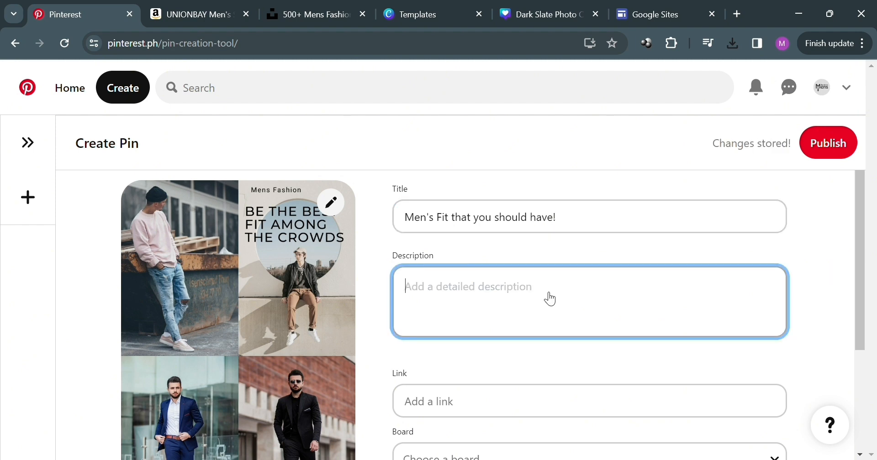
{"action": "scroll", "coordinate": [522, 357], "scroll_direction": "down", "scroll_amount": 1}
{"action": "left_click", "coordinate": [518, 335]}
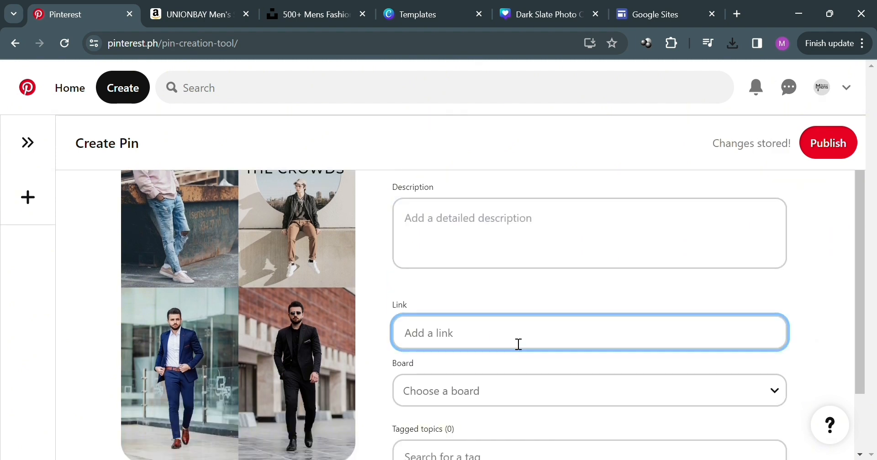
{"action": "scroll", "coordinate": [512, 336], "scroll_direction": "down", "scroll_amount": 2}
{"action": "scroll", "coordinate": [505, 327], "scroll_direction": "up", "scroll_amount": 2}
{"action": "scroll", "coordinate": [500, 360], "scroll_direction": "down", "scroll_amount": 1}
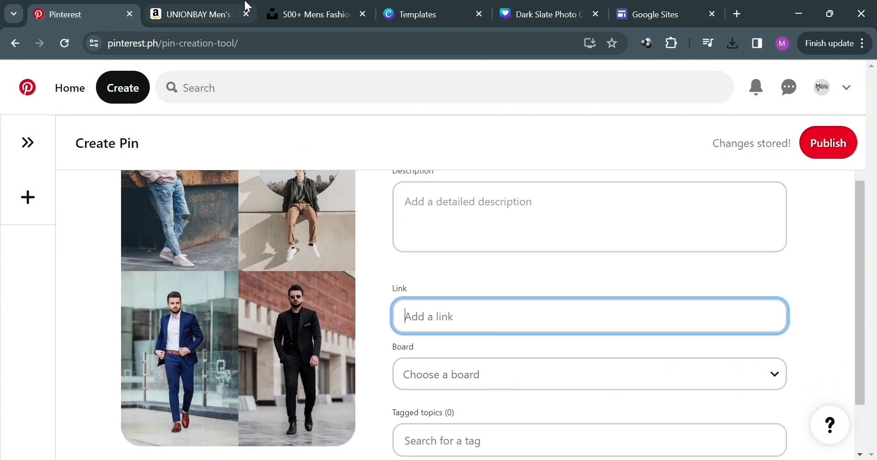
{"action": "left_click", "coordinate": [200, 5]}
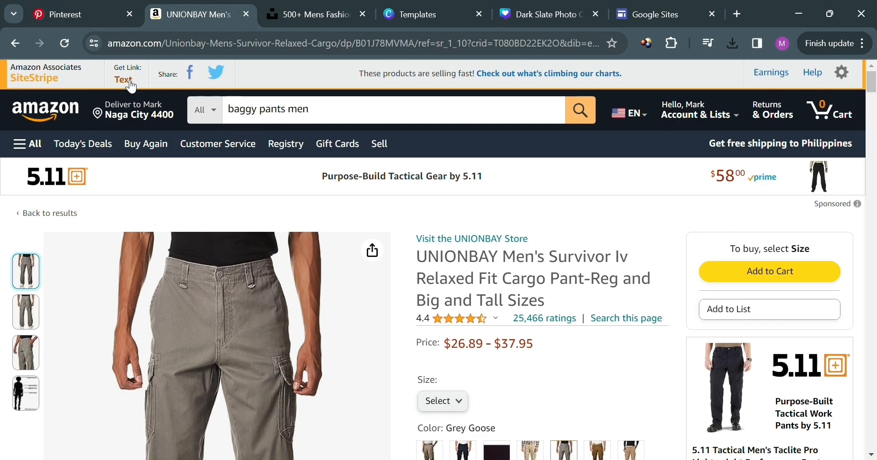
{"action": "left_click", "coordinate": [124, 80]}
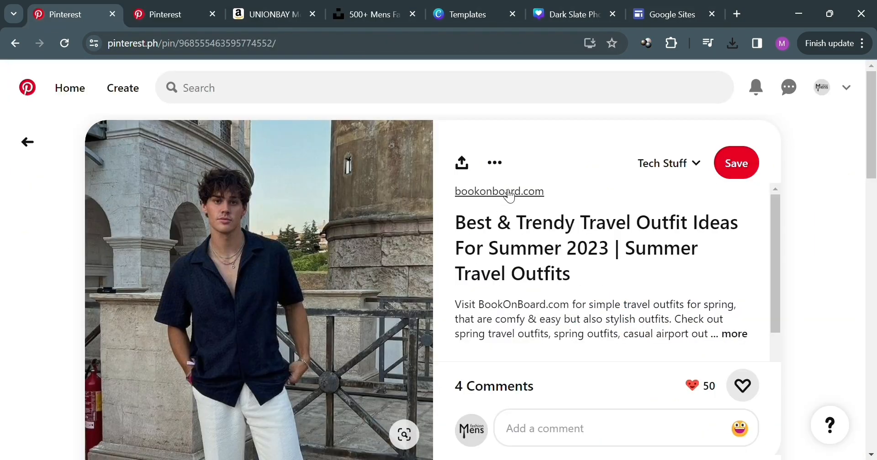
Examine an existing Pinterest pin that links to an amzn.to product.
{"action": "scroll", "coordinate": [447, 259], "scroll_direction": "down", "scroll_amount": 10}
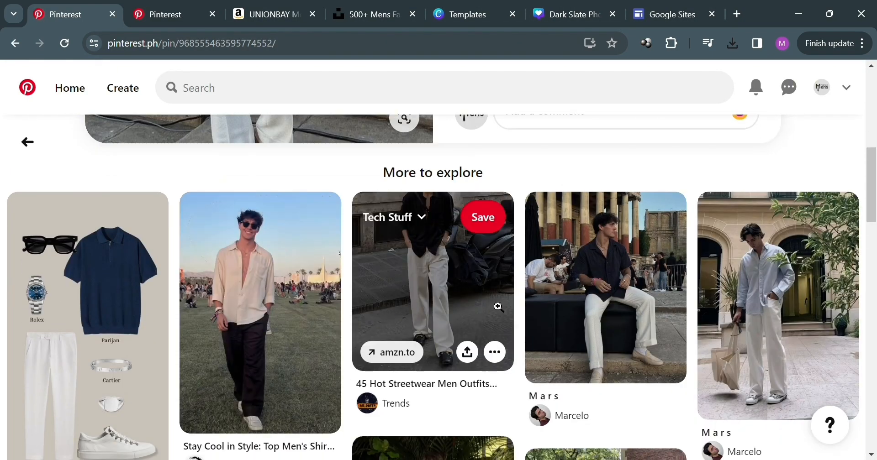
{"action": "left_click", "coordinate": [475, 315]}
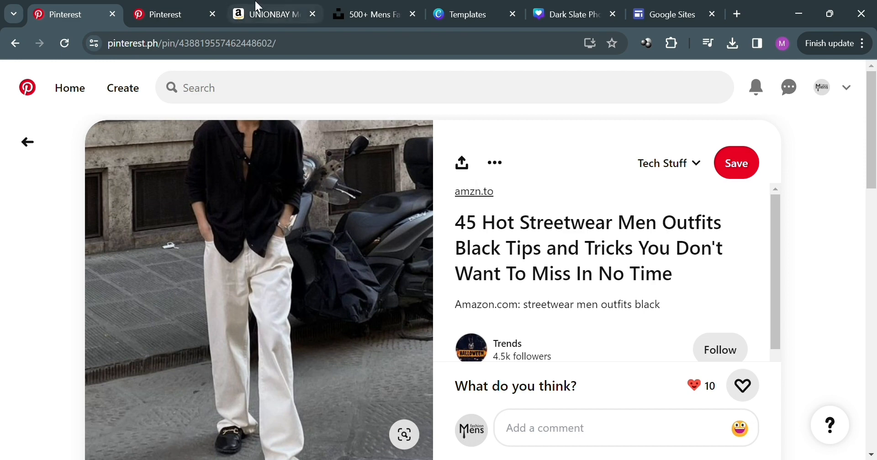
{"action": "left_click", "coordinate": [256, 13]}
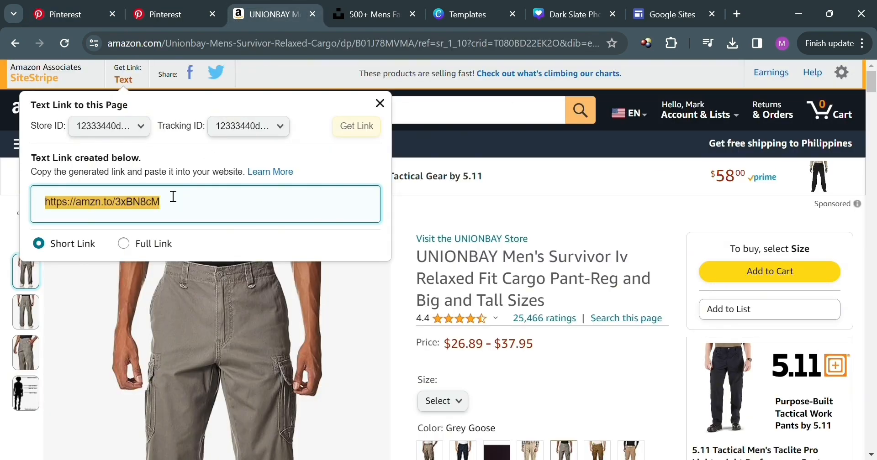
{"action": "scroll", "coordinate": [174, 196], "scroll_direction": "down", "scroll_amount": 1}
{"action": "scroll", "coordinate": [207, 159], "scroll_direction": "up", "scroll_amount": 1}
Paste the amzn.to short link into the new pin's Link field.
{"action": "left_click", "coordinate": [162, 14]}
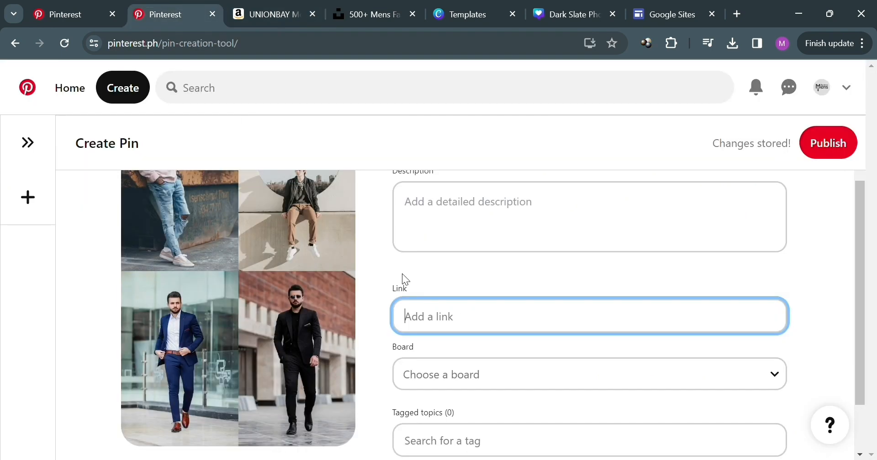
{"action": "type", "text": "https://amzn.to/3xBN8cM"}
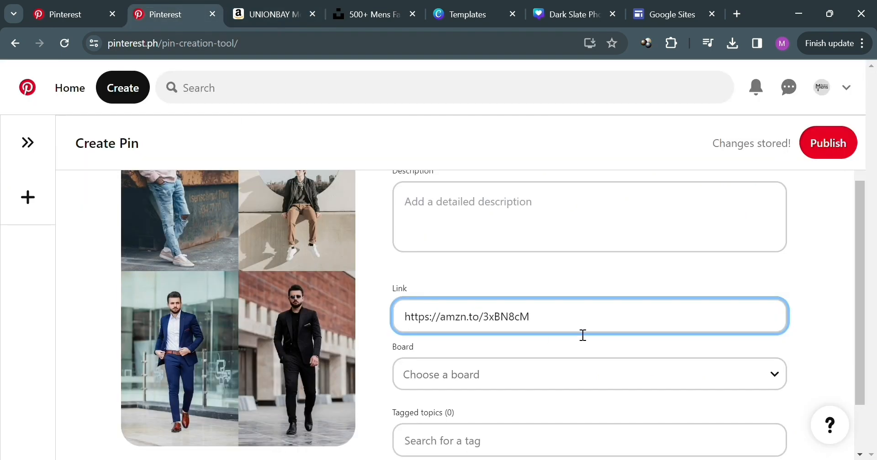
{"action": "left_click", "coordinate": [826, 297]}
{"action": "scroll", "coordinate": [571, 381], "scroll_direction": "down", "scroll_amount": 2}
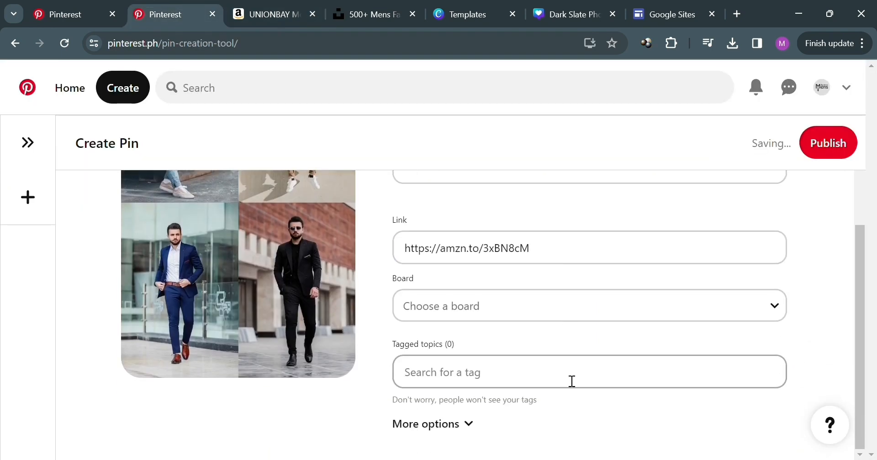
Start a blank Google Site and title the page Men's Outfit that you should have!
{"action": "left_click", "coordinate": [706, 319]}
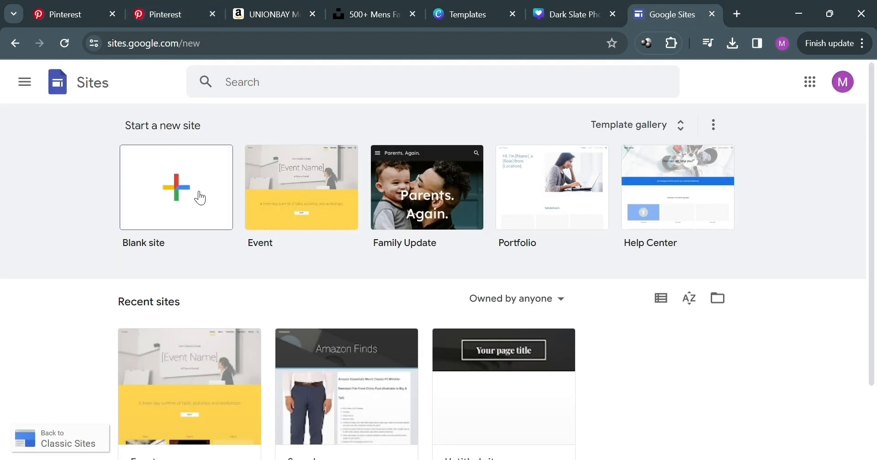
{"action": "left_click", "coordinate": [200, 198]}
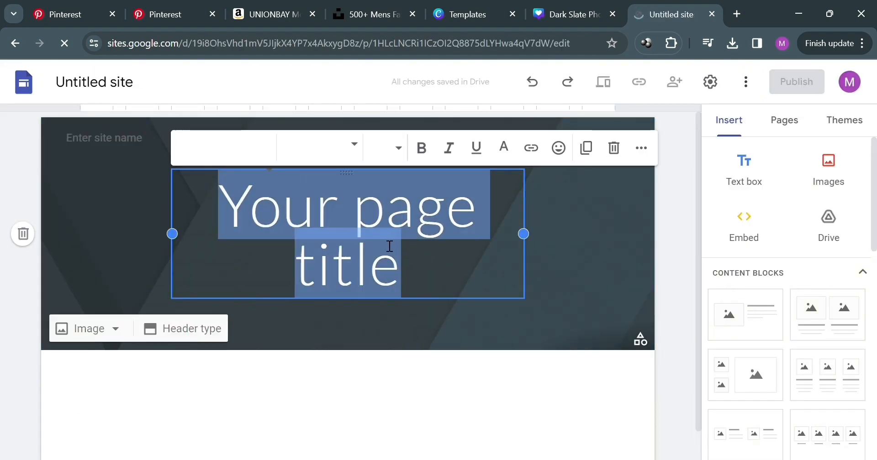
{"action": "type", "text": "Men's Outfit that you should have!"}
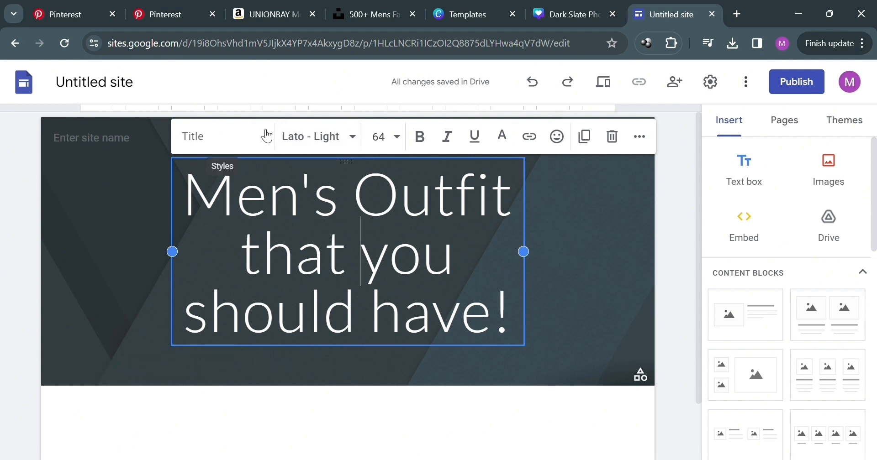
Try setting the page title's font size to 36, then to 18.
{"action": "left_click", "coordinate": [394, 139]}
{"action": "scroll", "coordinate": [391, 375], "scroll_direction": "down", "scroll_amount": 4}
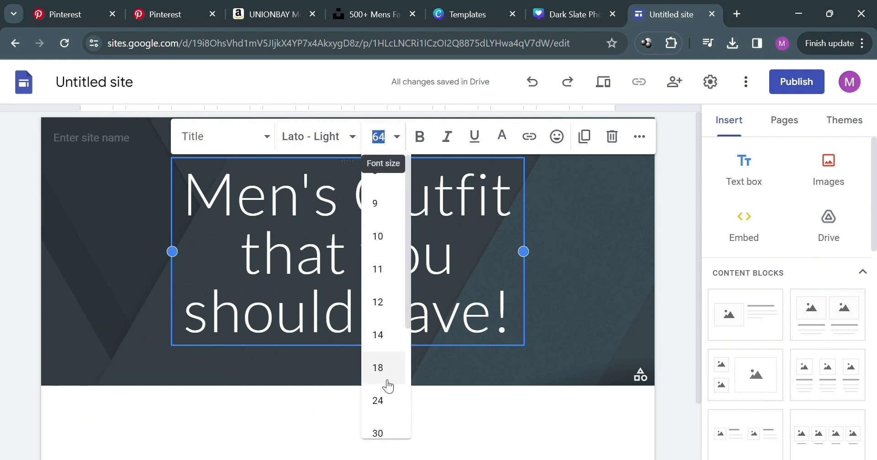
{"action": "left_click", "coordinate": [388, 291]}
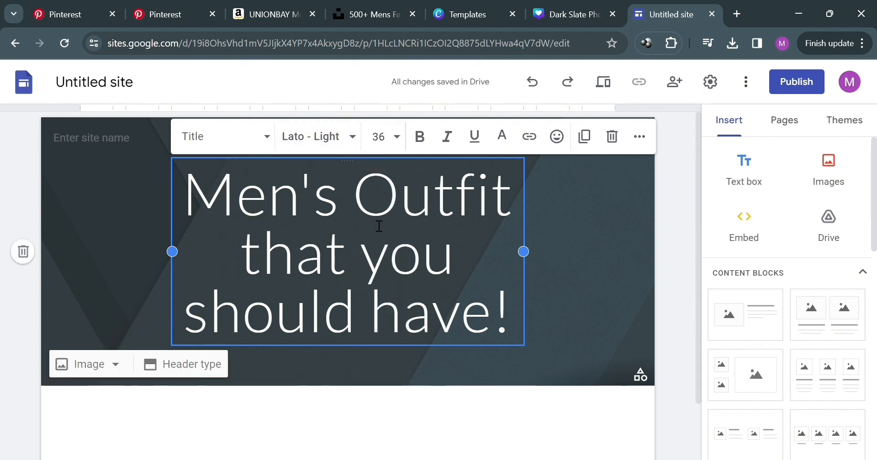
{"action": "left_click", "coordinate": [539, 272]}
{"action": "left_click", "coordinate": [492, 281]}
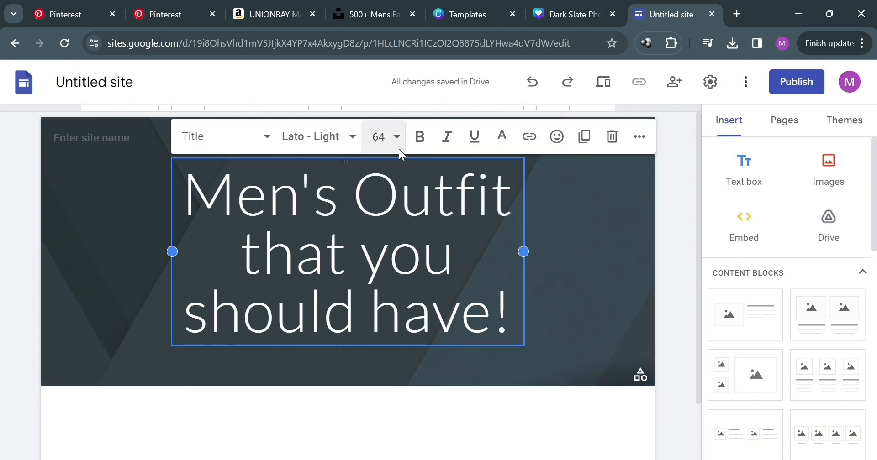
{"action": "left_click", "coordinate": [395, 137]}
{"action": "left_click", "coordinate": [404, 368]}
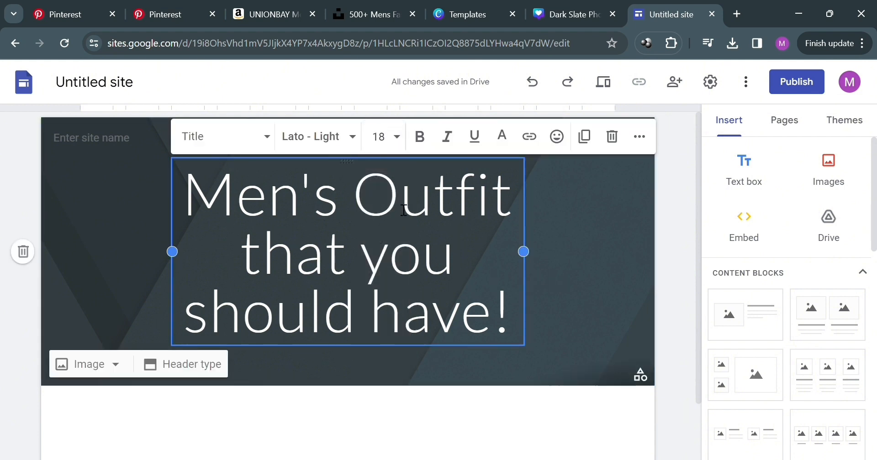
Apply a header background photo of the man in a cap behind the bold page title.
{"action": "left_click_drag", "start_coordinate": [207, 196], "coordinate": [512, 335]}
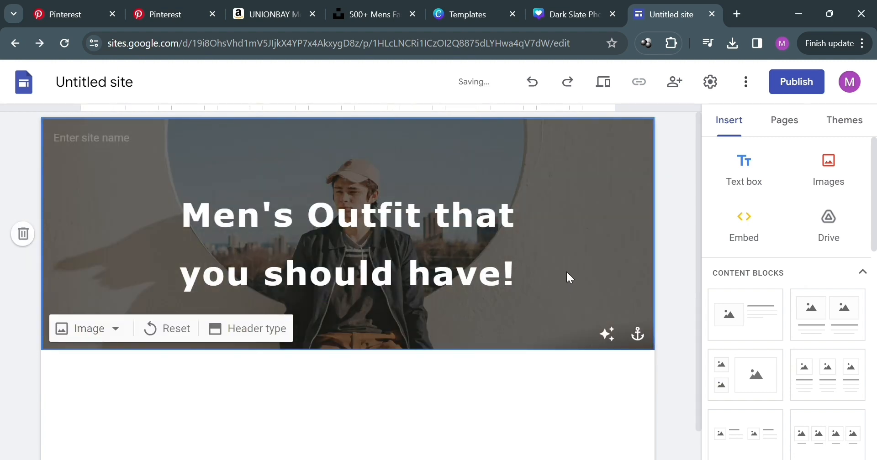
{"action": "left_click", "coordinate": [514, 374]}
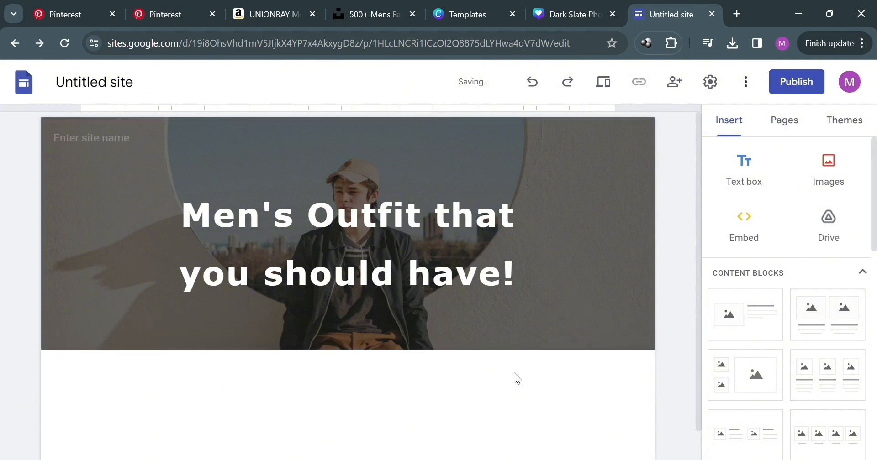
Name the site Men's Fashion.
{"action": "left_click", "coordinate": [117, 137]}
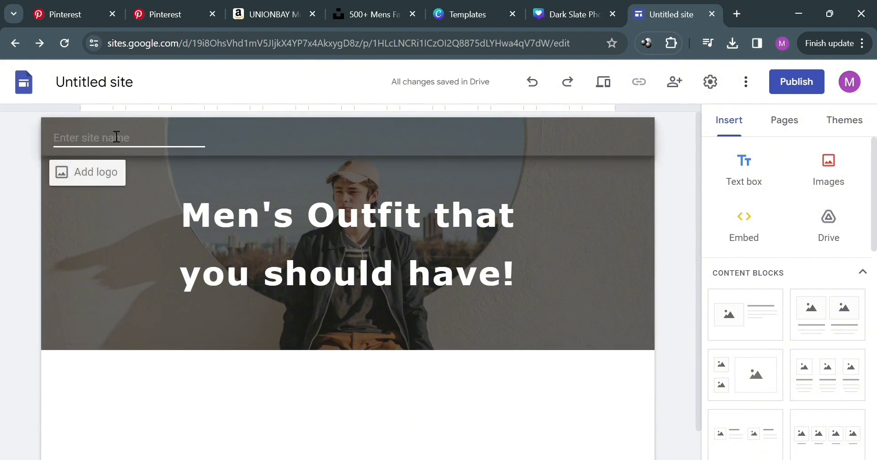
{"action": "type", "text": "m"}
{"action": "key", "text": "BackSpace"}
{"action": "type", "text": "Men's Fashion"}
{"action": "left_click", "coordinate": [261, 352]}
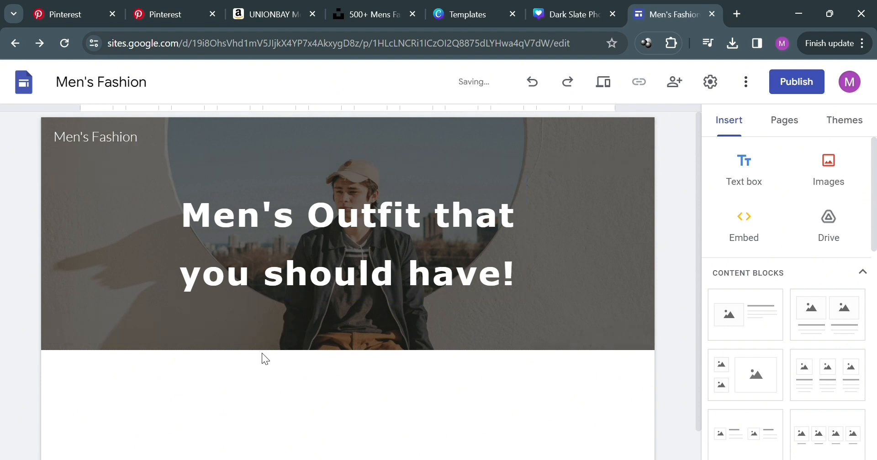
Insert a text box below the header.
{"action": "scroll", "coordinate": [487, 422], "scroll_direction": "down", "scroll_amount": 1}
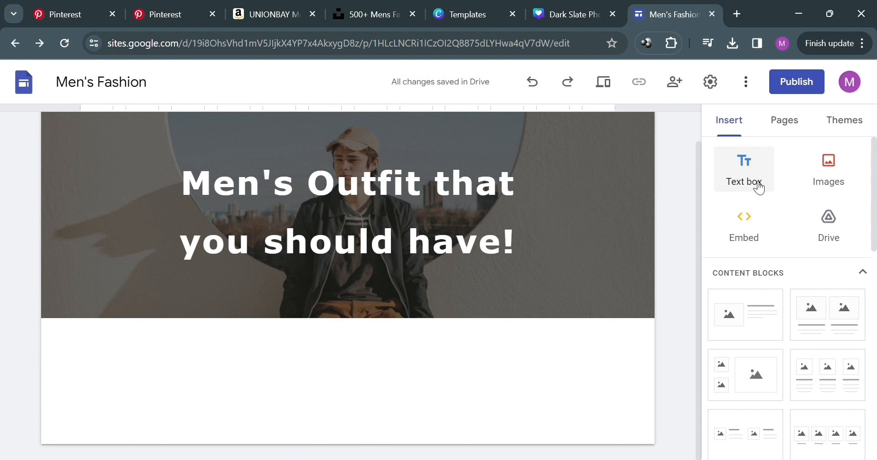
{"action": "left_click", "coordinate": [758, 187]}
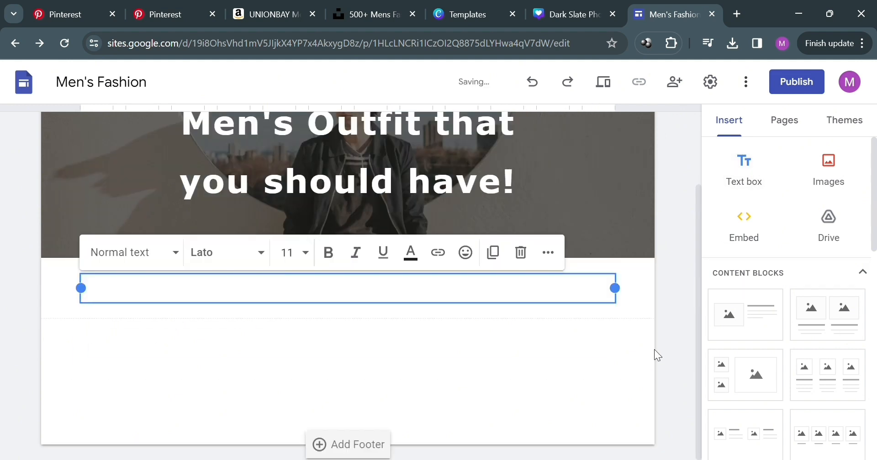
{"action": "left_click", "coordinate": [637, 351]}
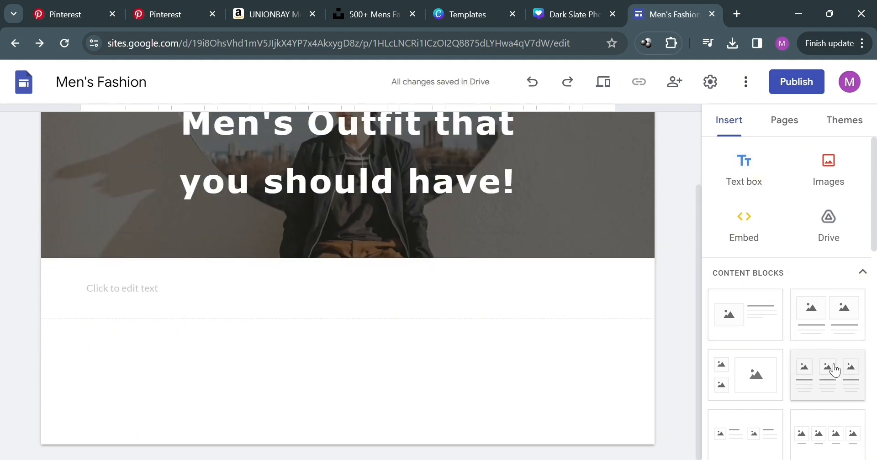
Insert another text box below it and enter Best Pants.
{"action": "scroll", "coordinate": [817, 365], "scroll_direction": "down", "scroll_amount": 3}
{"action": "scroll", "coordinate": [807, 365], "scroll_direction": "up", "scroll_amount": 3}
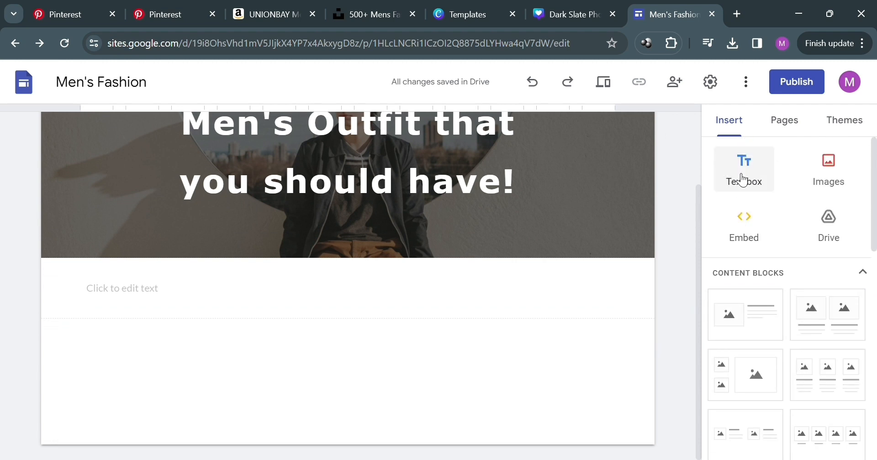
{"action": "left_click", "coordinate": [745, 179]}
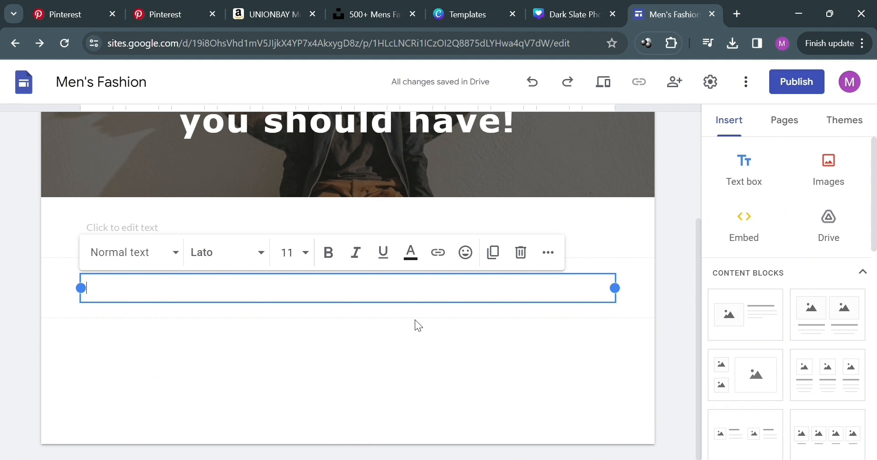
{"action": "type", "text": "Pants"}
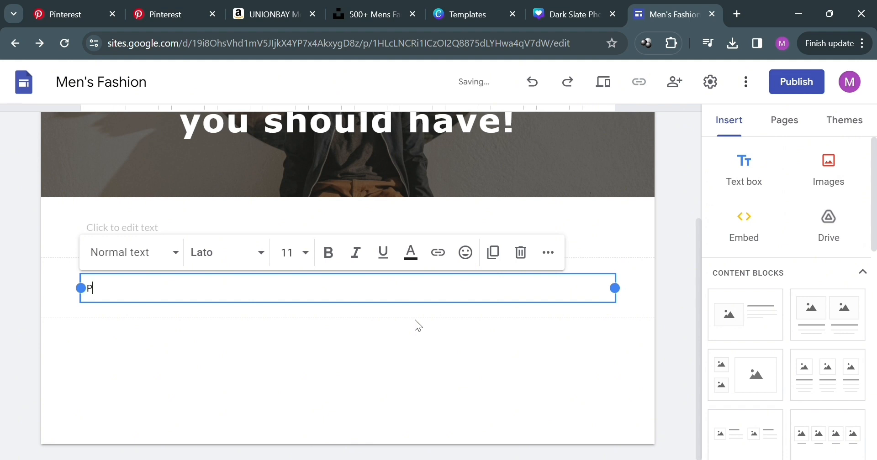
{"action": "key", "text": "BackSpace"}
{"action": "key", "text": "BackSpace"}
{"action": "type", "text": "link hwer"}
{"action": "key", "text": "BackSpace"}
{"action": "key", "text": "BackSpace"}
{"action": "key", "text": "BackSpace"}
{"action": "type", "text": "ere:"}
{"action": "left_click", "coordinate": [269, 6]}
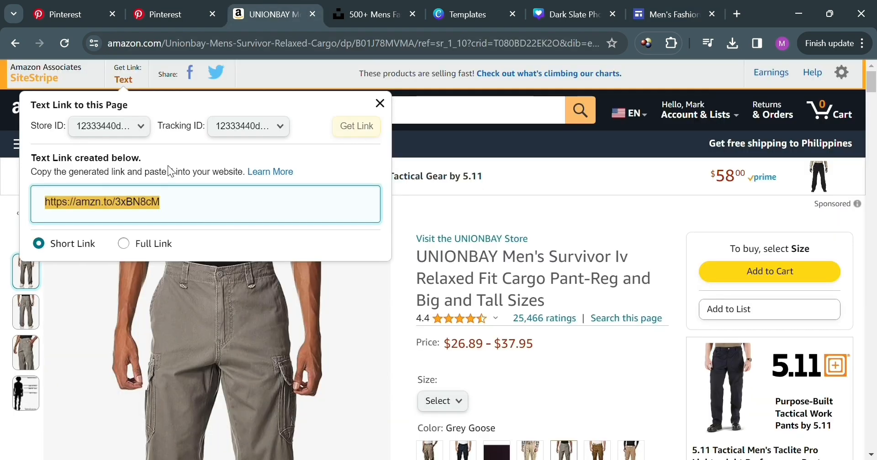
{"action": "left_click", "coordinate": [370, 14]}
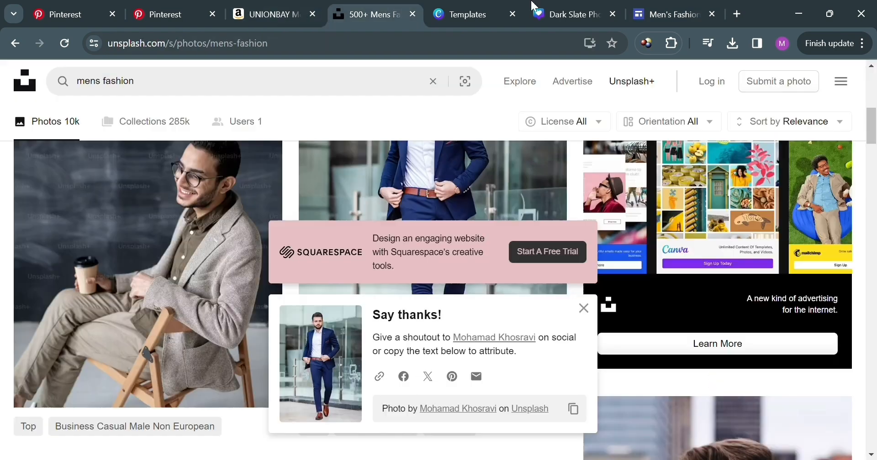
{"action": "left_click", "coordinate": [667, 14]}
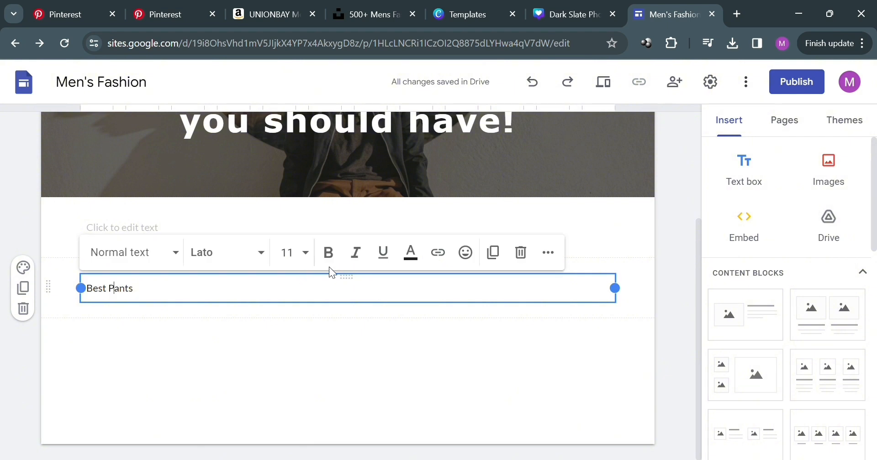
Make the Best Pants text bold and set its font to Arial.
{"action": "left_click", "coordinate": [328, 251]}
{"action": "left_click", "coordinate": [250, 343]}
{"action": "triple_click", "coordinate": [200, 299]}
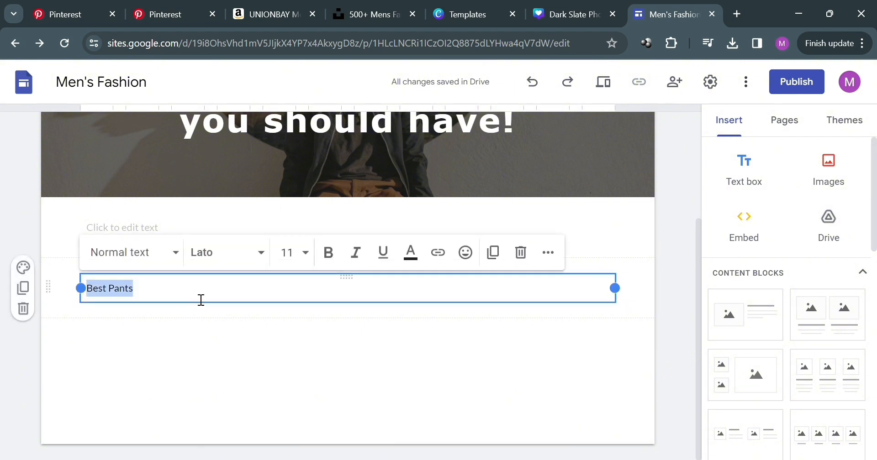
{"action": "left_click", "coordinate": [328, 257]}
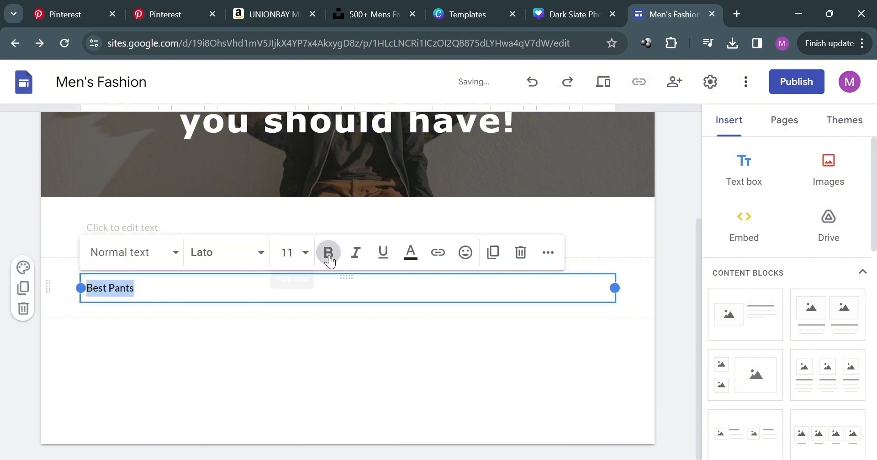
{"action": "left_click", "coordinate": [260, 257]}
{"action": "mouse_move", "coordinate": [252, 344]}
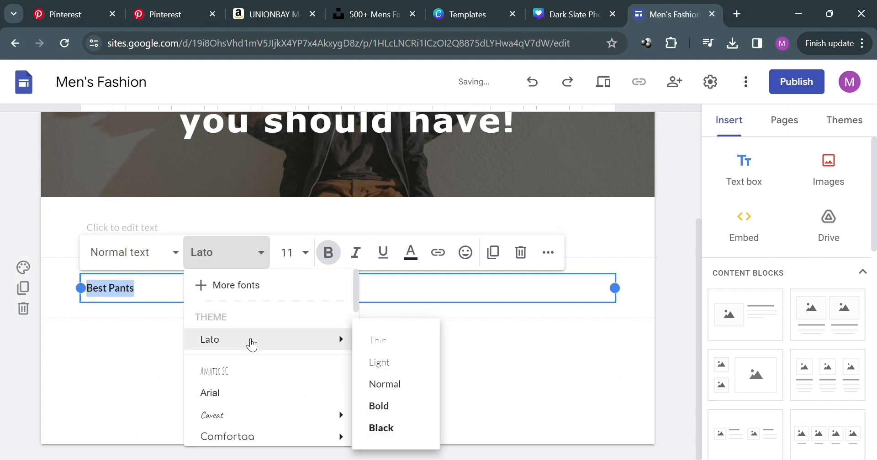
{"action": "left_click", "coordinate": [252, 400]}
{"action": "left_click", "coordinate": [217, 350]}
{"action": "left_click", "coordinate": [137, 291]}
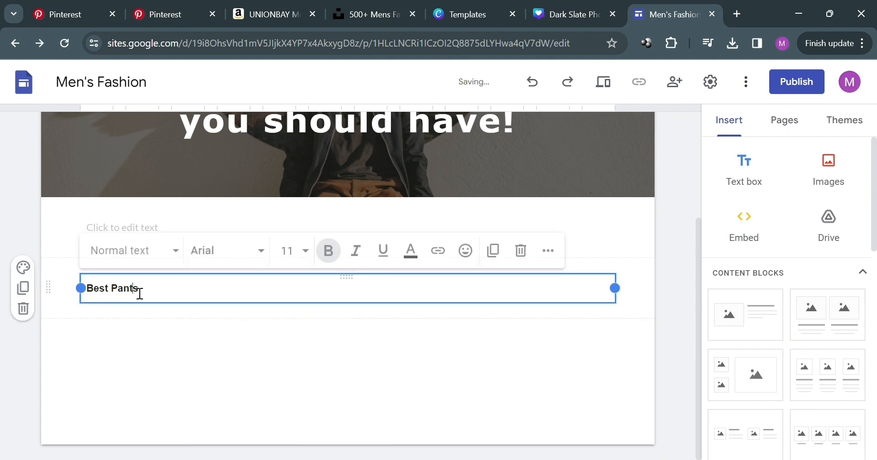
{"action": "left_click", "coordinate": [212, 335]}
{"action": "left_click", "coordinate": [150, 295]}
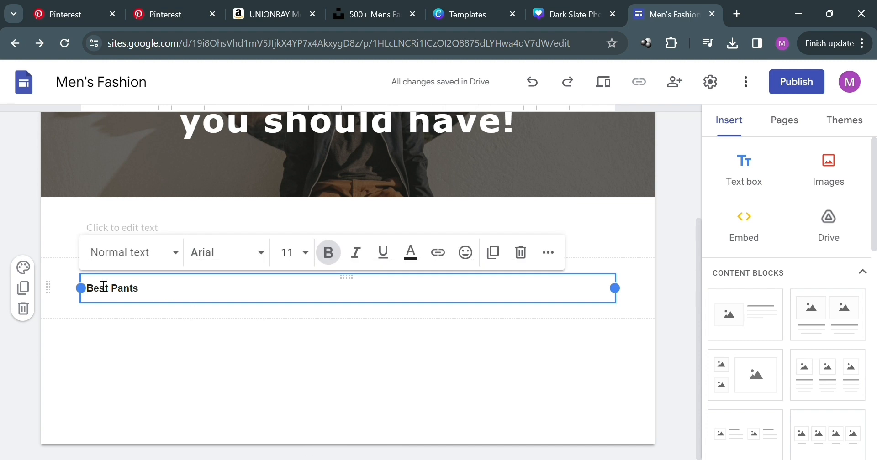
{"action": "triple_click", "coordinate": [182, 299]}
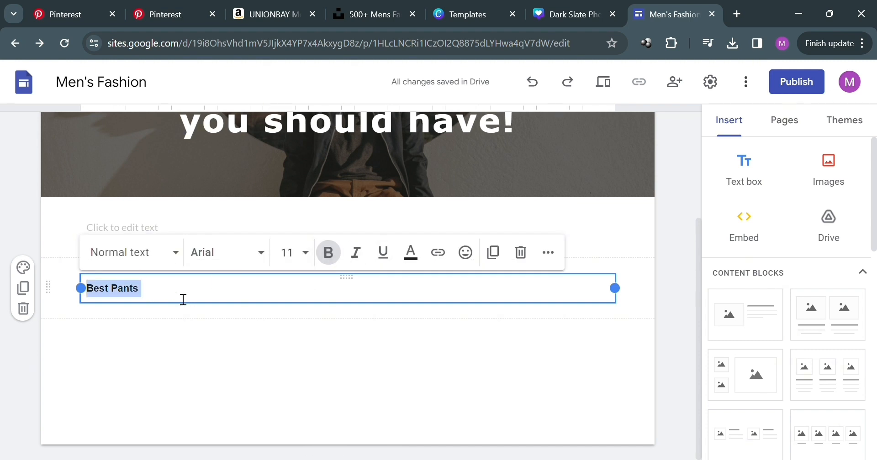
{"action": "left_click", "coordinate": [438, 252]}
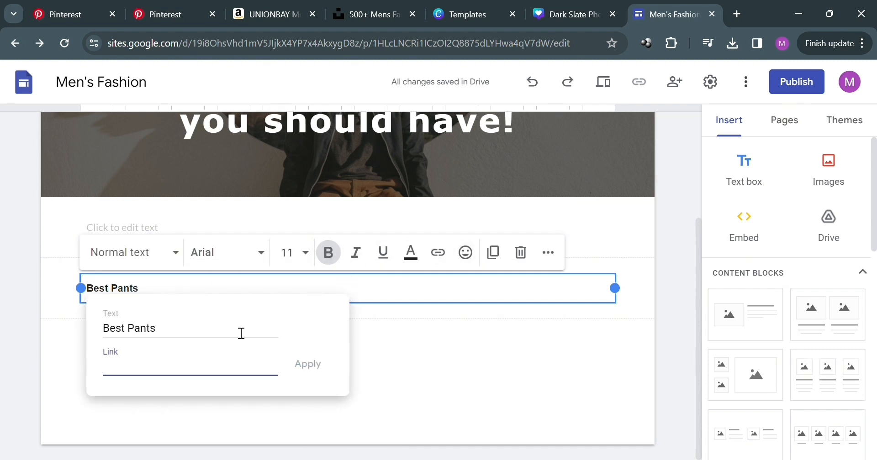
{"action": "type", "text": "https://amzn.to/3xBN8cM"}
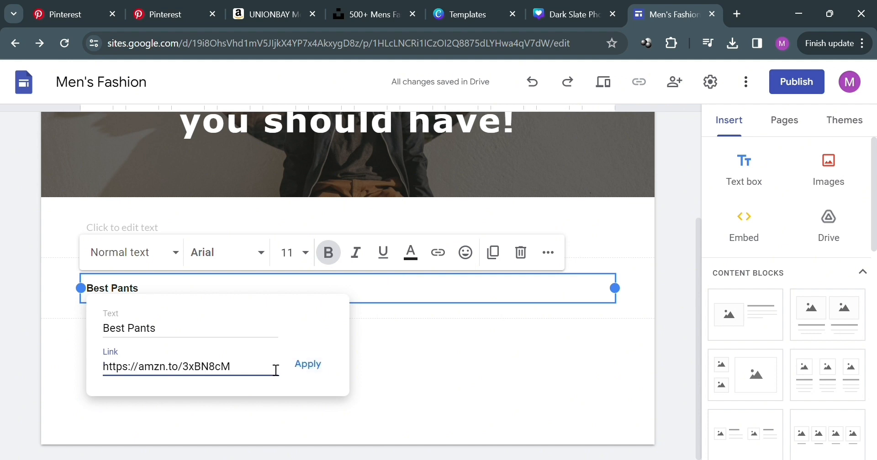
{"action": "left_click", "coordinate": [301, 367]}
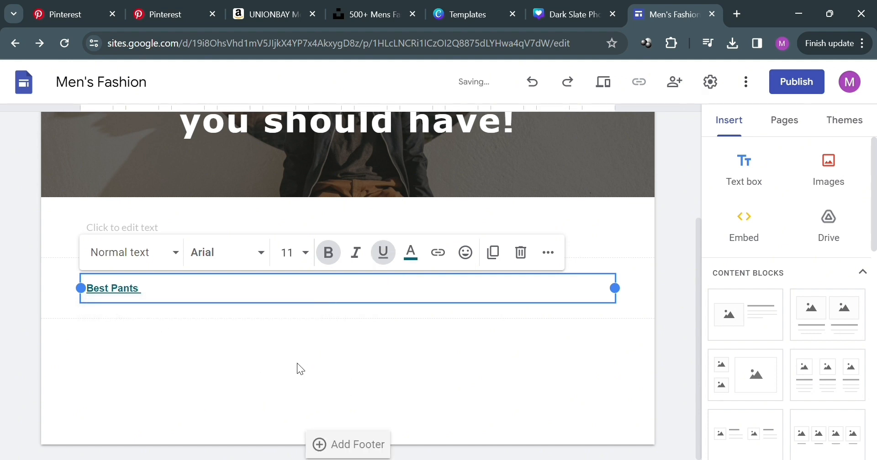
{"action": "left_click", "coordinate": [394, 371]}
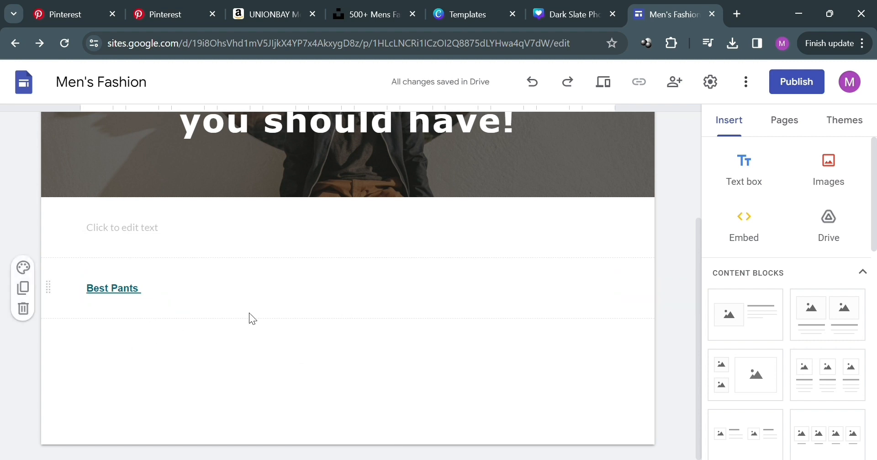
Publish the site with the web address menstaste.
{"action": "scroll", "coordinate": [455, 343], "scroll_direction": "up", "scroll_amount": 3}
{"action": "scroll", "coordinate": [455, 344], "scroll_direction": "down", "scroll_amount": 3}
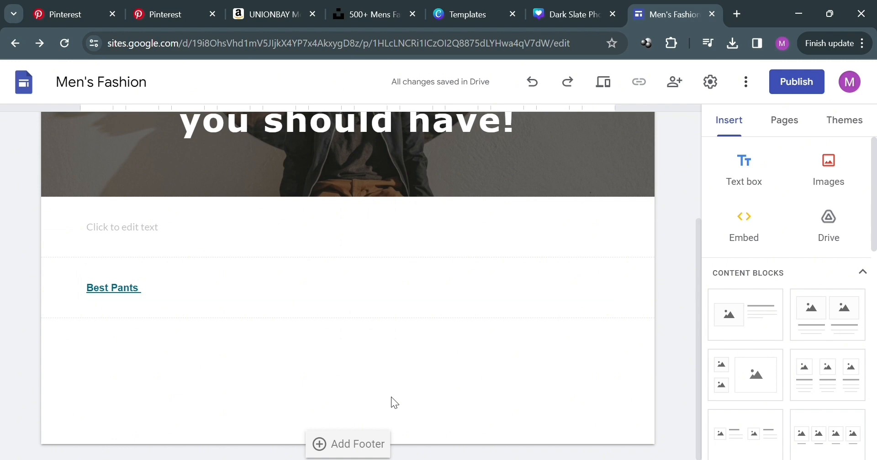
{"action": "scroll", "coordinate": [391, 396], "scroll_direction": "up", "scroll_amount": 3}
{"action": "left_click", "coordinate": [810, 83]}
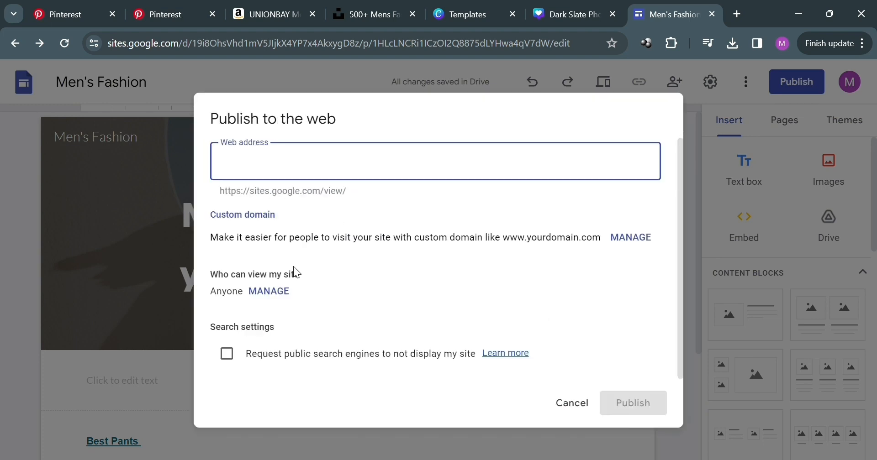
{"action": "type", "text": "menstaste"}
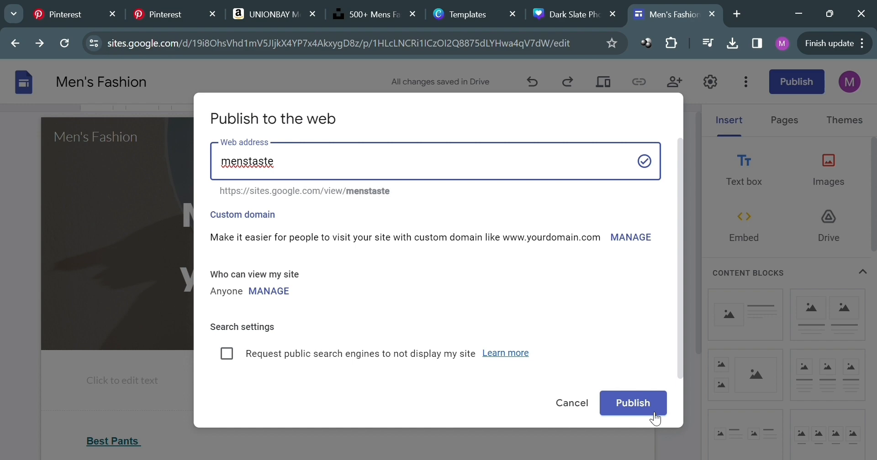
{"action": "left_click", "coordinate": [654, 416]}
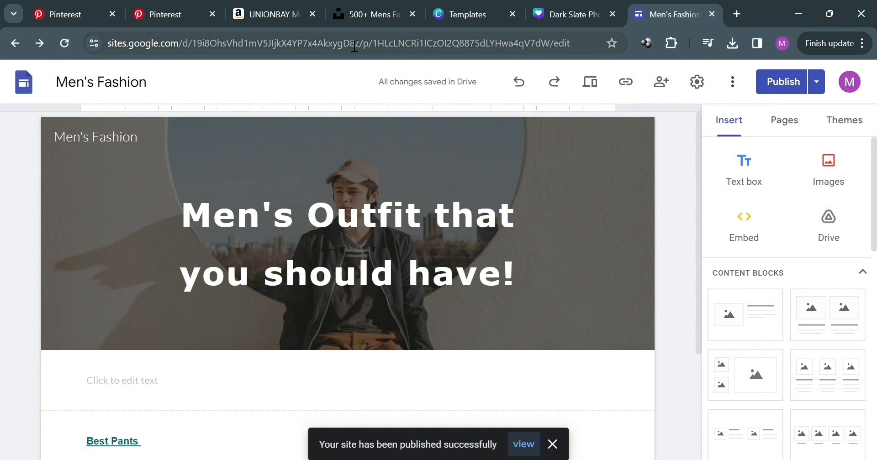
{"action": "left_click", "coordinate": [816, 89]}
{"action": "left_click", "coordinate": [701, 153]}
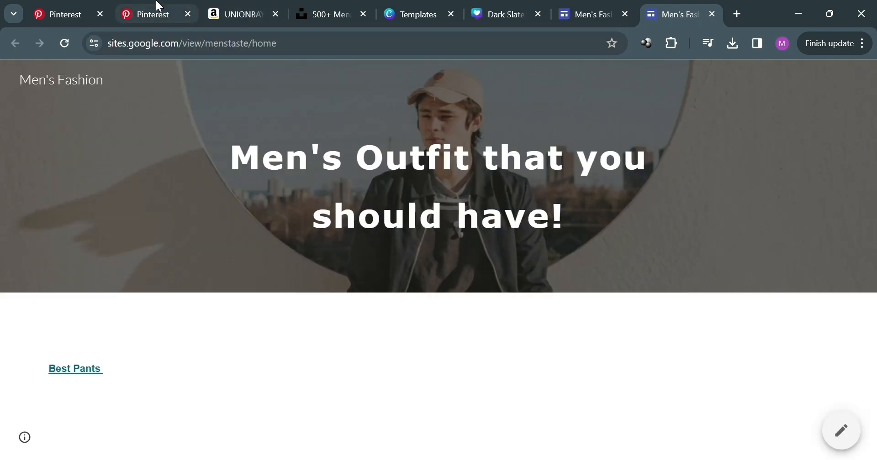
{"action": "left_click", "coordinate": [158, 10]}
{"action": "triple_click", "coordinate": [569, 274]}
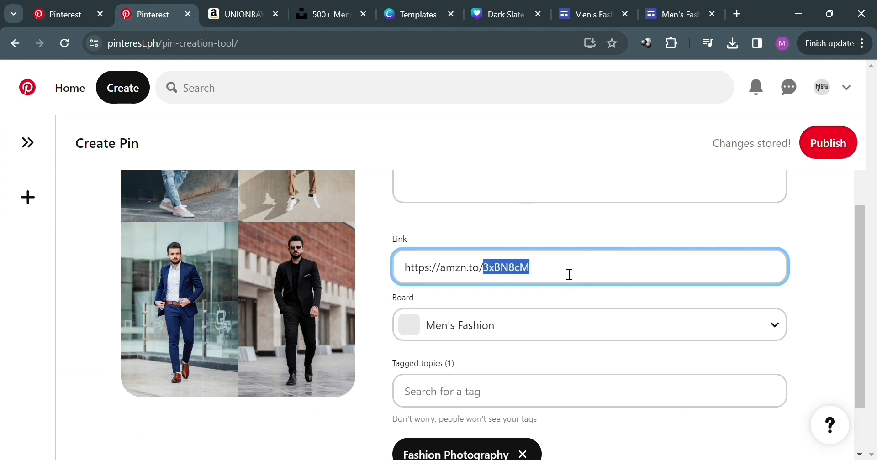
{"action": "type", "text": "https://sites.google.com/view/menstaste/home"}
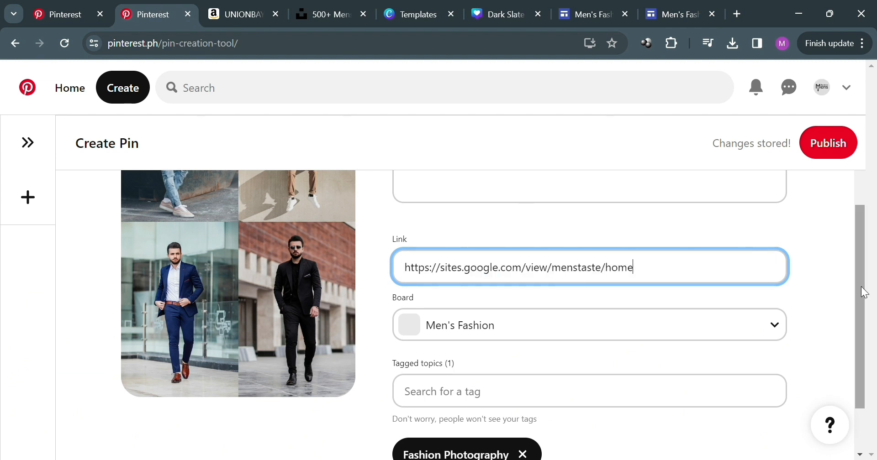
Publish the pin.
{"action": "left_click", "coordinate": [824, 148]}
{"action": "scroll", "coordinate": [790, 290], "scroll_direction": "down", "scroll_amount": 1}
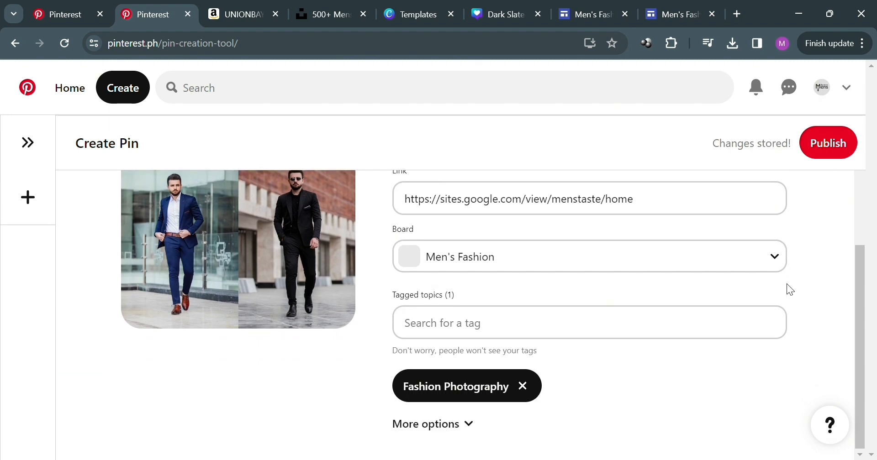
{"action": "scroll", "coordinate": [787, 283], "scroll_direction": "up", "scroll_amount": 4}
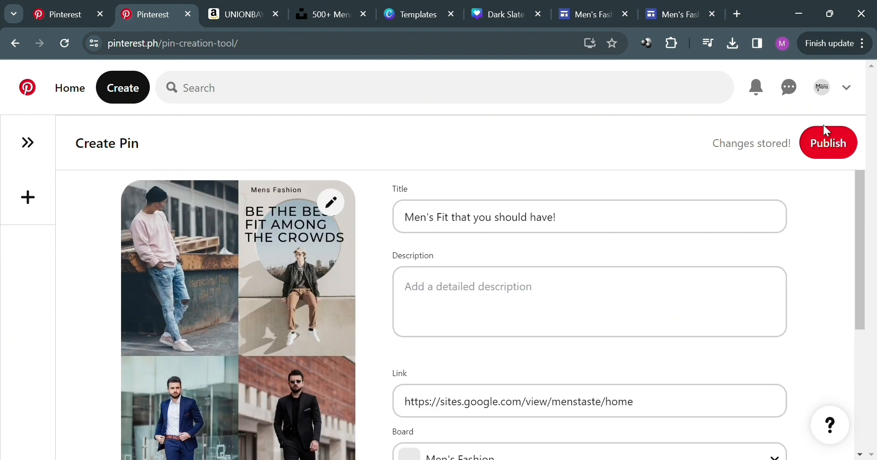
{"action": "left_click", "coordinate": [834, 149]}
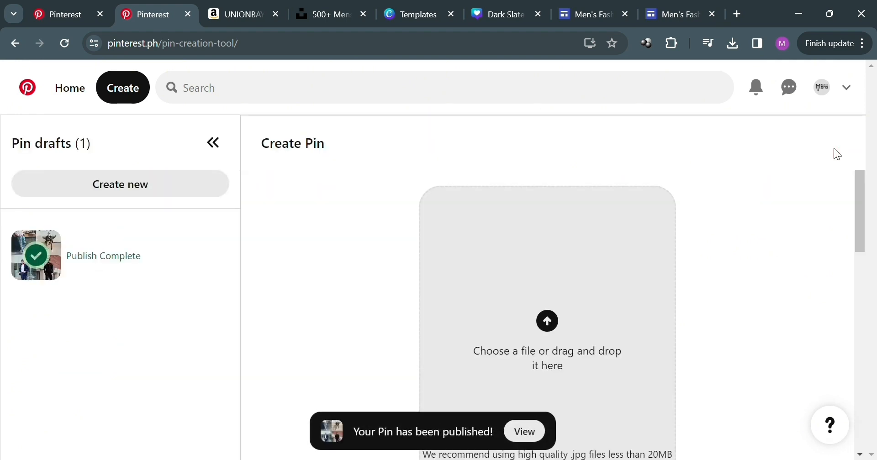
Open the published pin and review its details.
{"action": "scroll", "coordinate": [365, 365], "scroll_direction": "down", "scroll_amount": 4}
{"action": "left_click", "coordinate": [517, 432]}
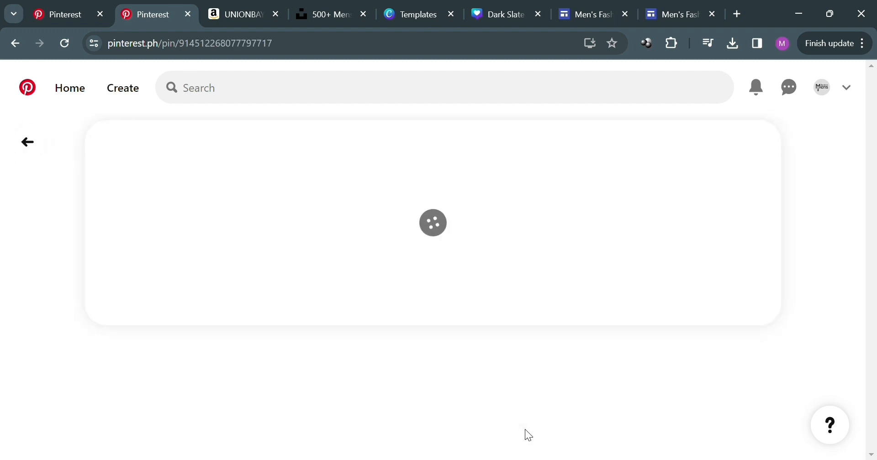
{"action": "scroll", "coordinate": [331, 307], "scroll_direction": "down", "scroll_amount": 2}
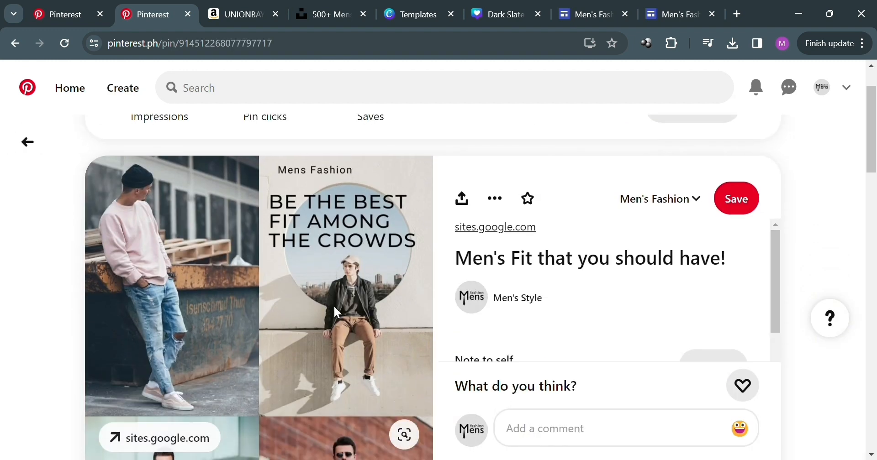
{"action": "scroll", "coordinate": [224, 257], "scroll_direction": "down", "scroll_amount": 1}
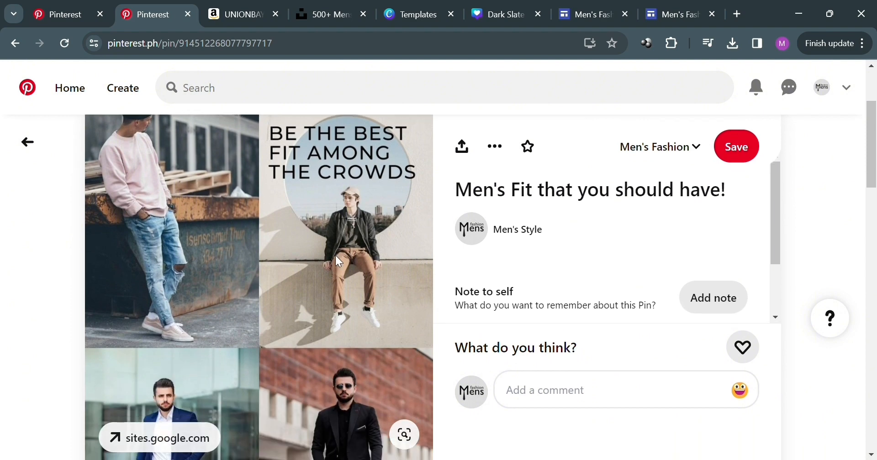
{"action": "scroll", "coordinate": [347, 257], "scroll_direction": "up", "scroll_amount": 2}
{"action": "scroll", "coordinate": [455, 273], "scroll_direction": "down", "scroll_amount": 1}
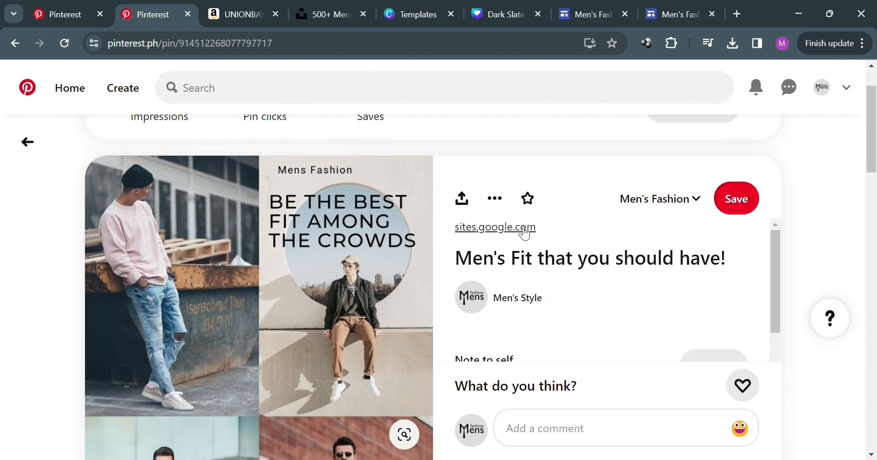
Follow the pin's link to the site and test the Best Pants link to the Amazon product page.
{"action": "left_click", "coordinate": [524, 232]}
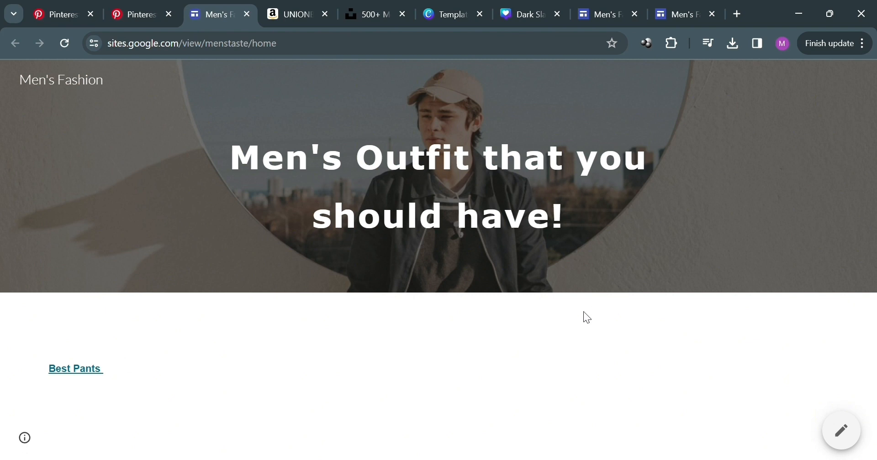
{"action": "left_click", "coordinate": [75, 369]}
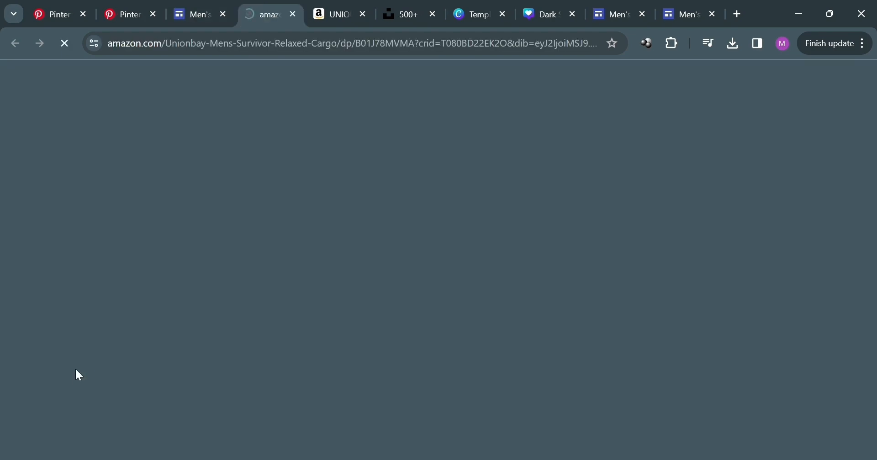
{"action": "scroll", "coordinate": [319, 338], "scroll_direction": "down", "scroll_amount": 4}
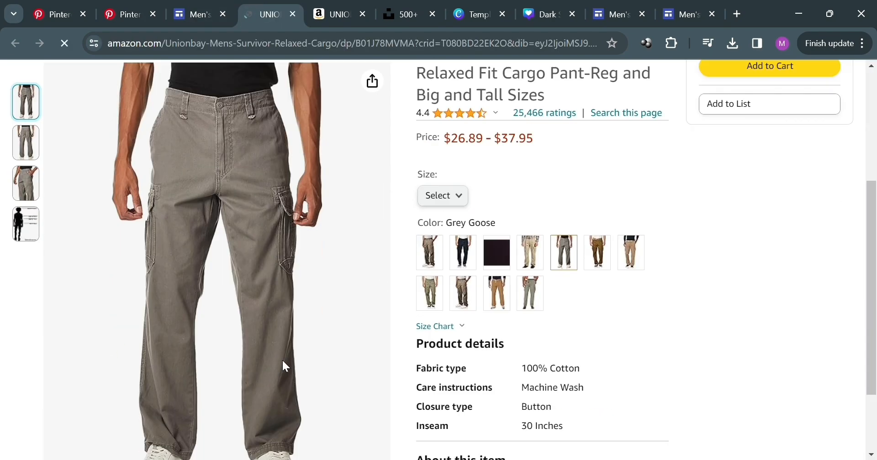
{"action": "scroll", "coordinate": [386, 298], "scroll_direction": "up", "scroll_amount": 3}
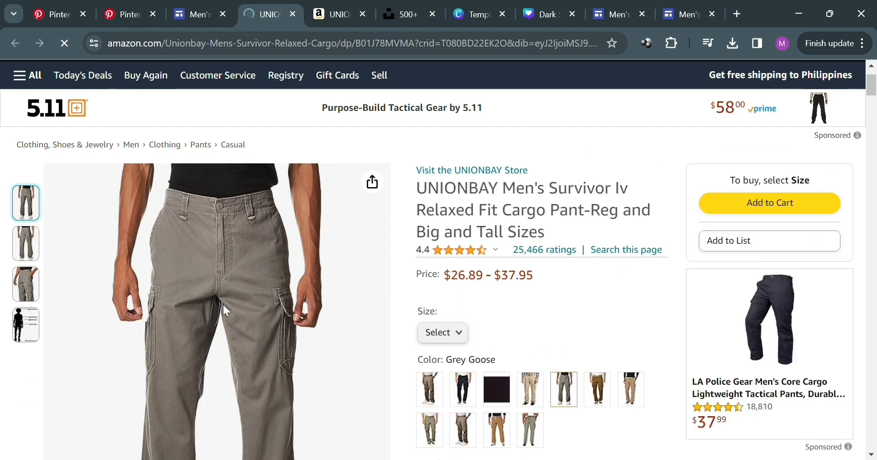
{"action": "scroll", "coordinate": [196, 291], "scroll_direction": "down", "scroll_amount": 8}
{"action": "scroll", "coordinate": [481, 290], "scroll_direction": "up", "scroll_amount": 9}
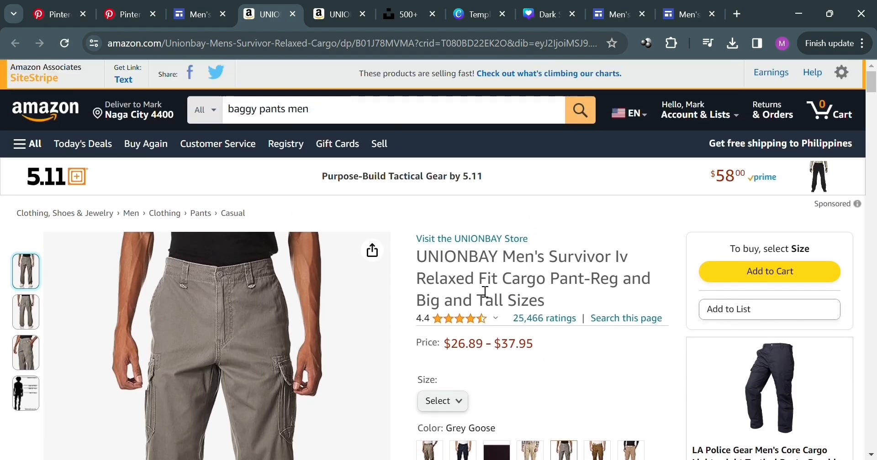
{"action": "scroll", "coordinate": [480, 293], "scroll_direction": "down", "scroll_amount": 4}
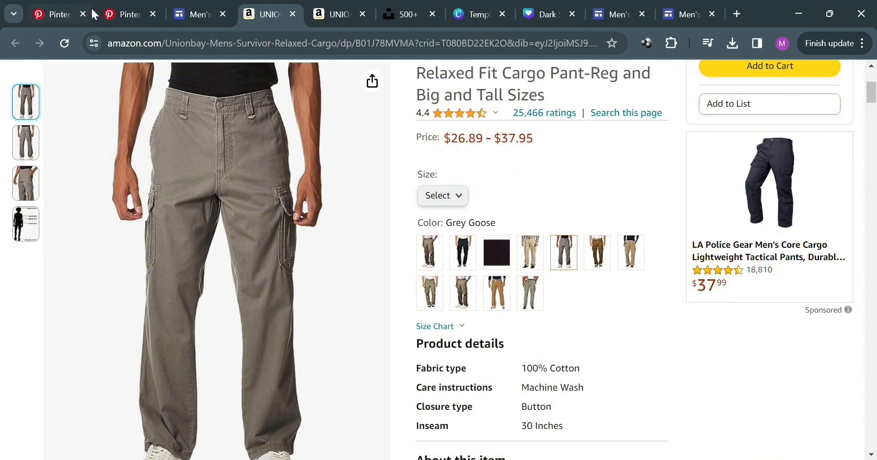
{"action": "left_click", "coordinate": [120, 14]}
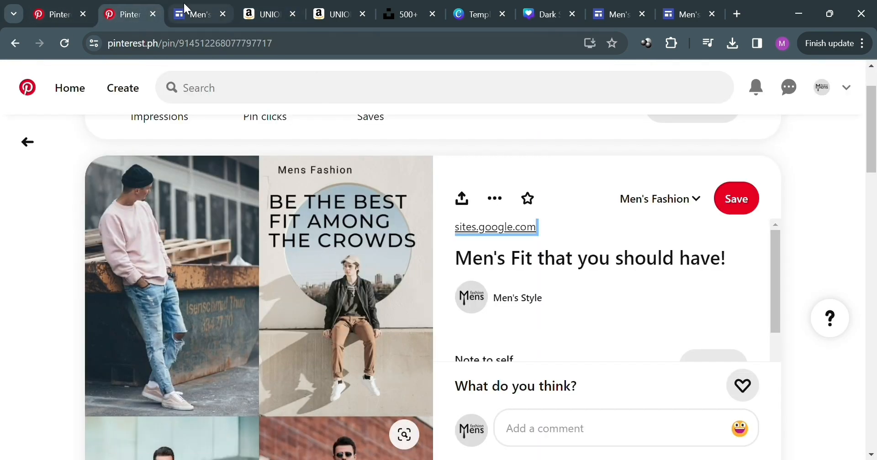